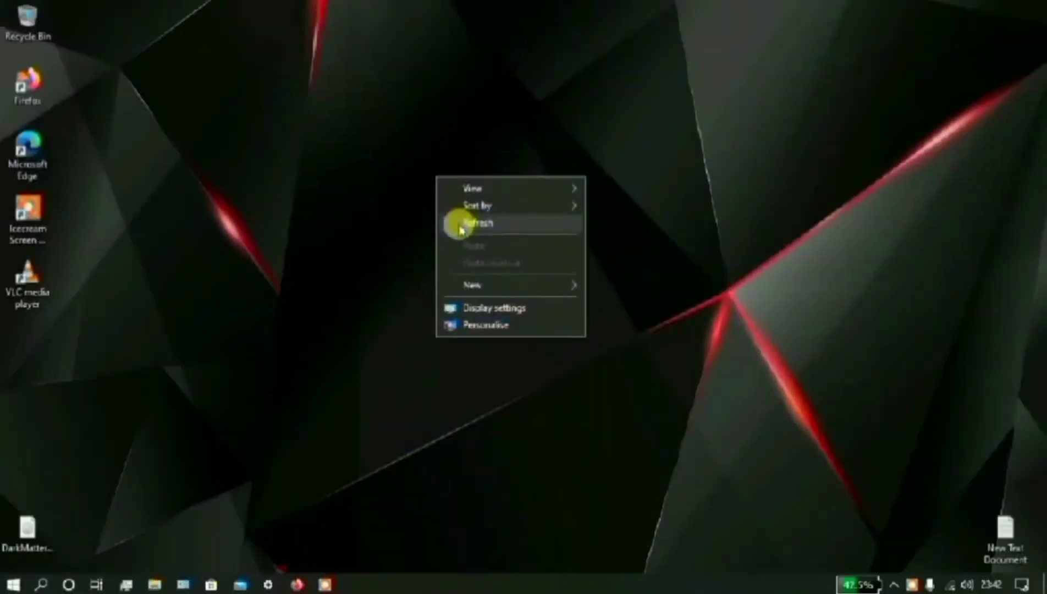
Open the MediaFire download page for DarkMatter_Exo4.7_BETA-2.iso in Firefox using the copied link.
{"action": "left_click", "coordinate": [460, 225]}
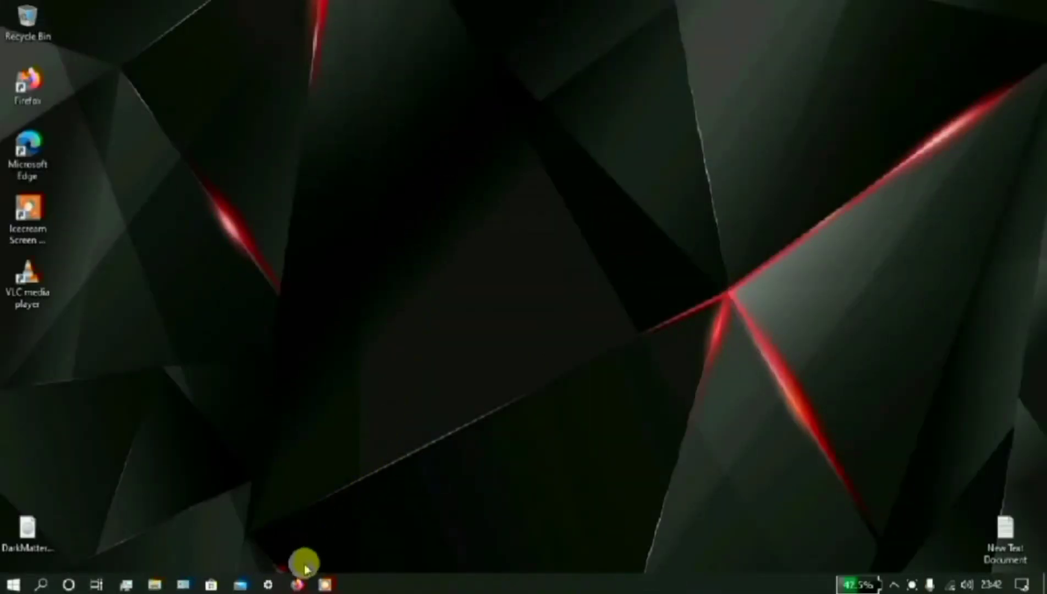
{"action": "left_click", "coordinate": [297, 584]}
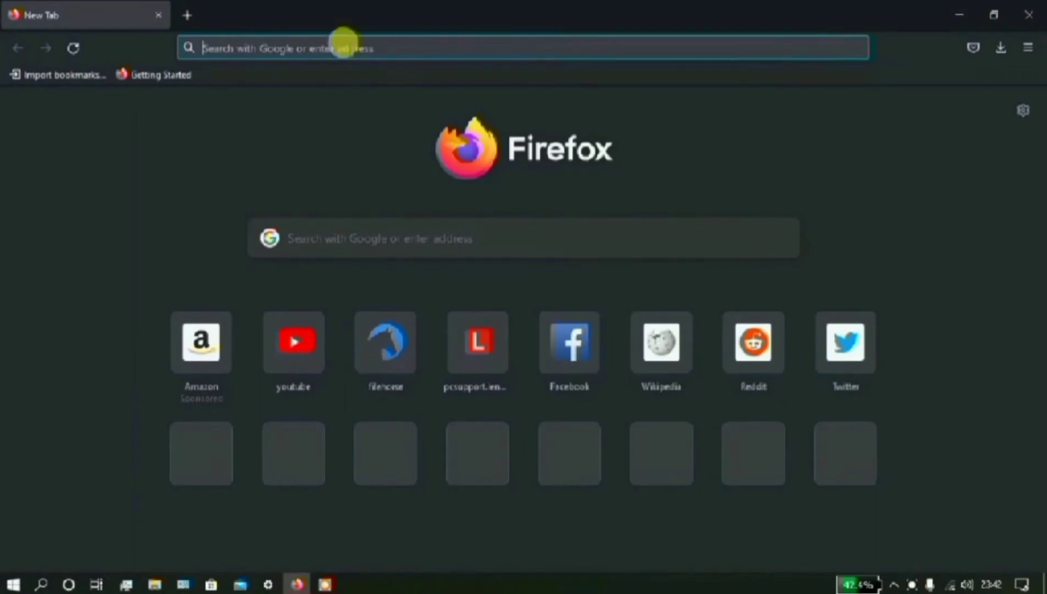
{"action": "right_click", "coordinate": [349, 48]}
{"action": "left_click", "coordinate": [374, 159]}
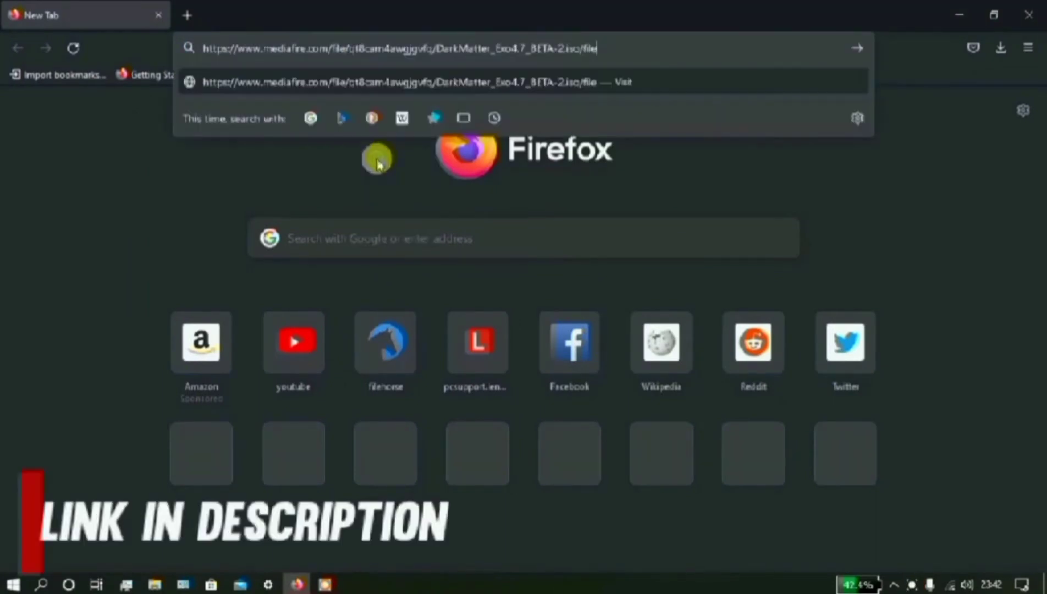
{"action": "key", "text": "Return"}
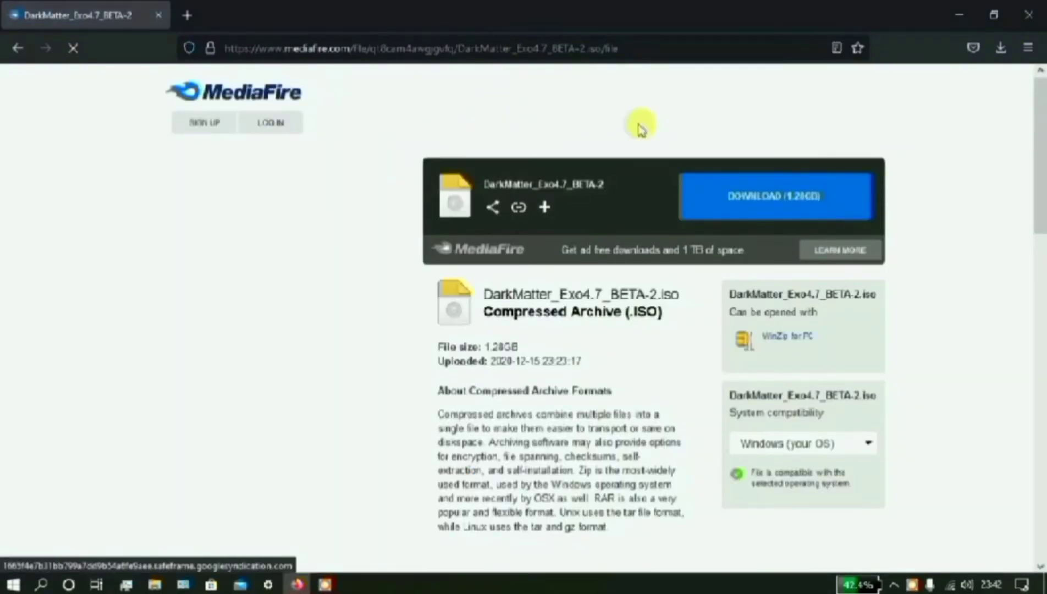
Try to download DarkMatter_Exo4.7_BETA-2.iso from MediaFire, cancelling the save and closing the browser and its pop-up window.
{"action": "left_click", "coordinate": [749, 187]}
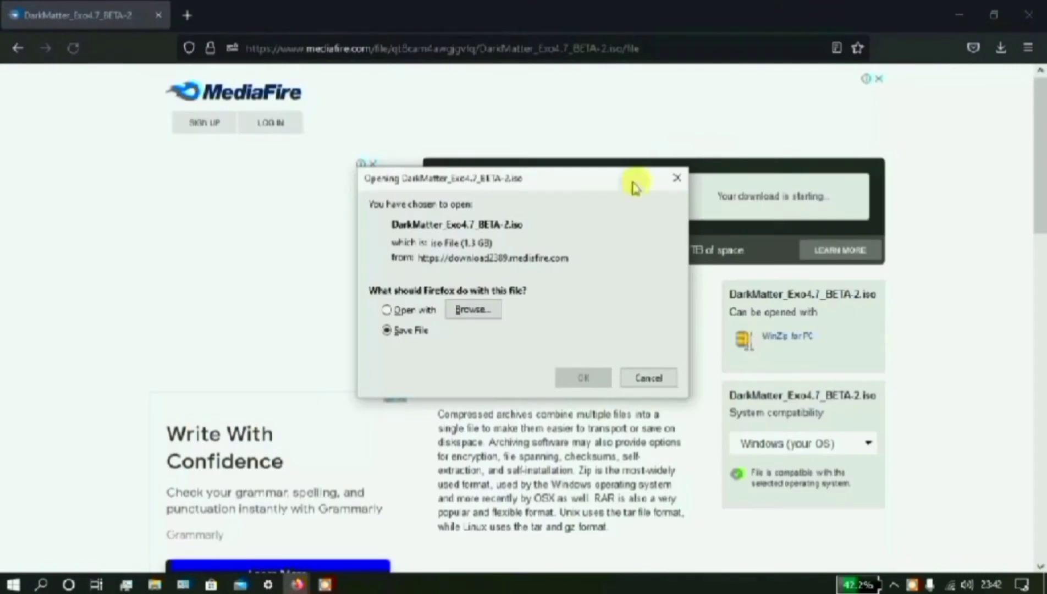
{"action": "left_click", "coordinate": [649, 379]}
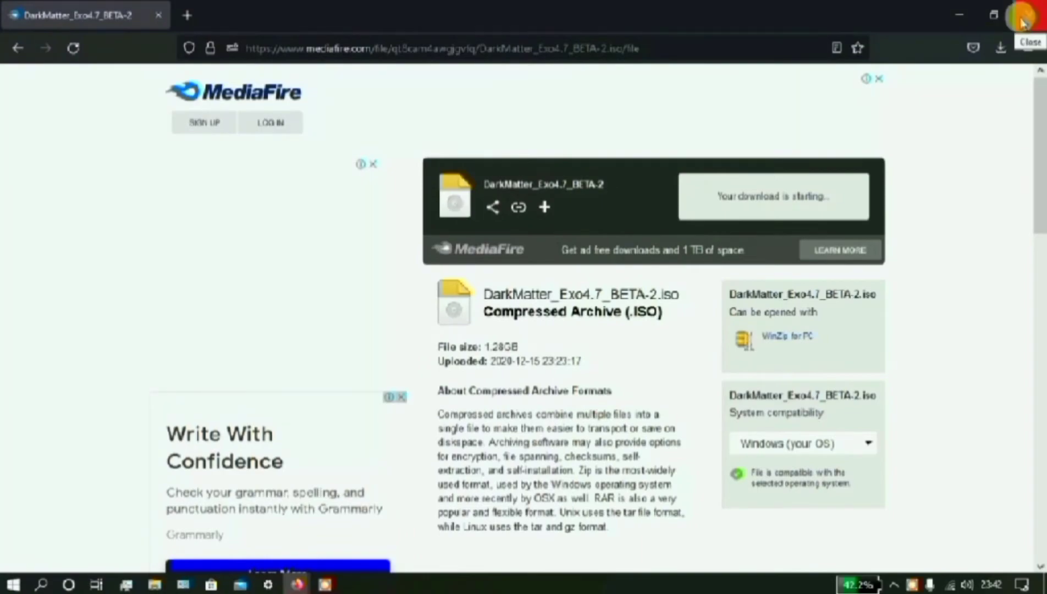
{"action": "left_click", "coordinate": [1022, 22]}
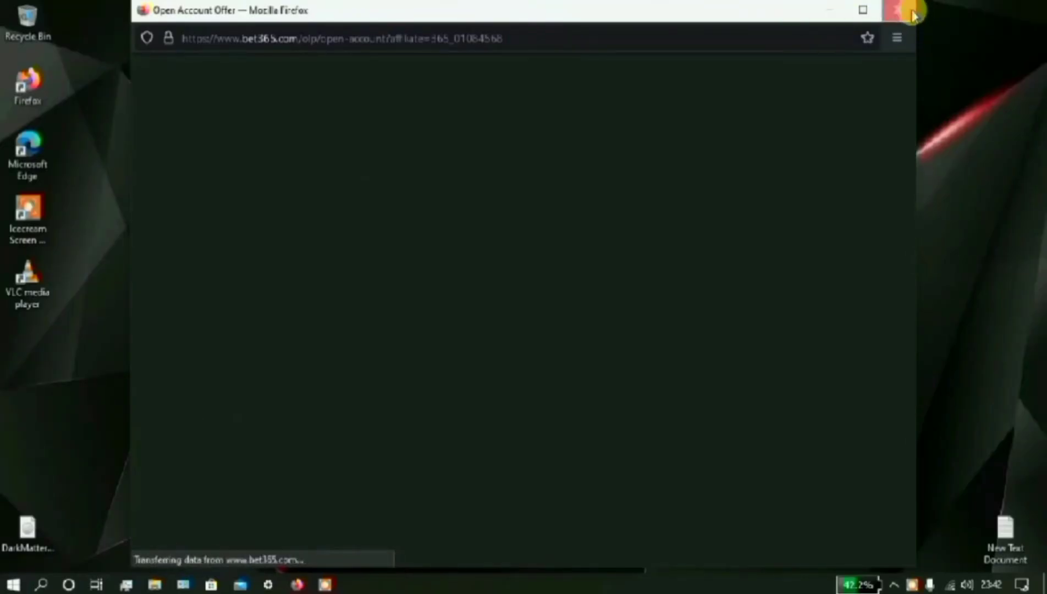
{"action": "left_click", "coordinate": [911, 13]}
Move the DarkMatter ISO file to the upper middle of the desktop and look over its extraction options.
{"action": "left_click_drag", "start_coordinate": [36, 532], "coordinate": [434, 137]}
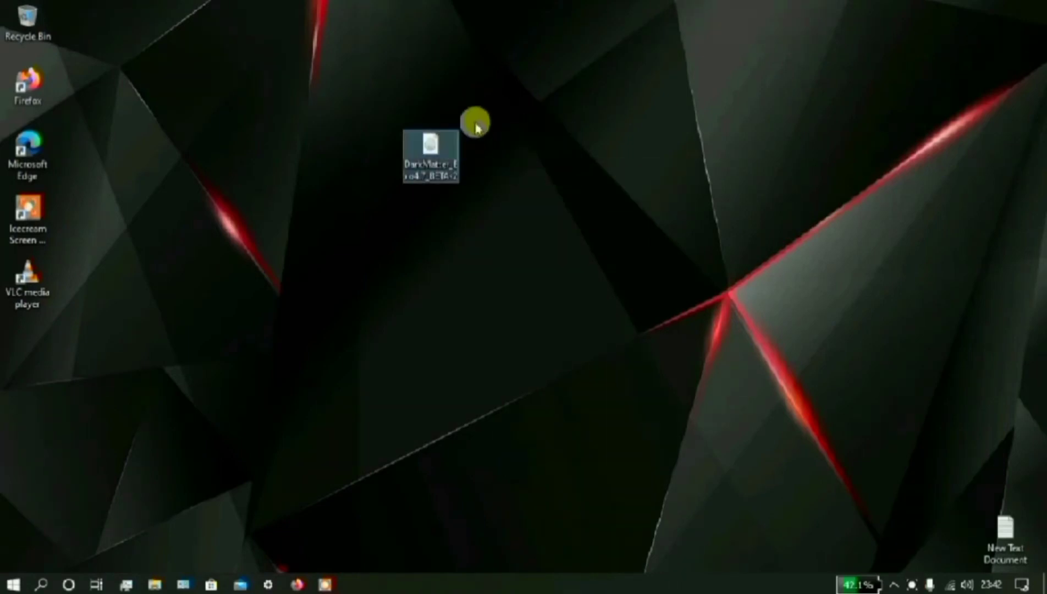
{"action": "right_click", "coordinate": [430, 144]}
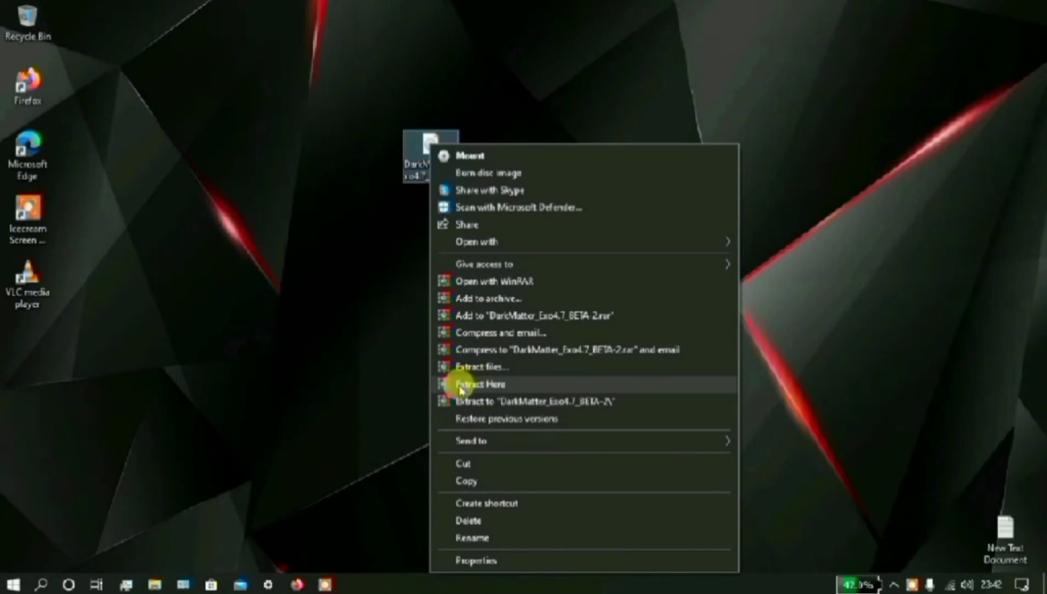
{"action": "left_click", "coordinate": [355, 369]}
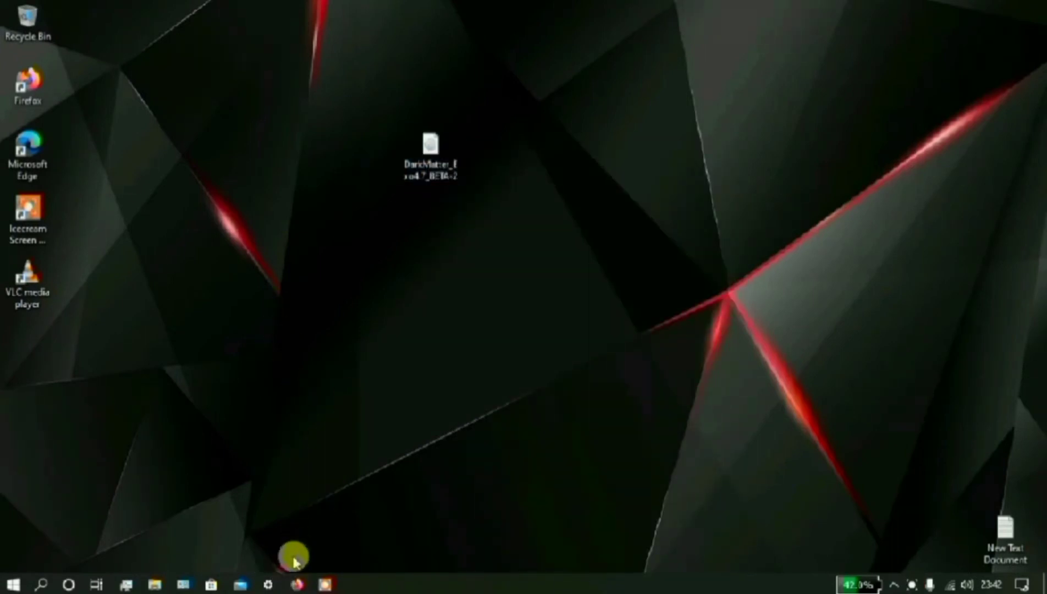
Search the web in Firefox for "win rar" and view the official WinRAR site with its download option.
{"action": "left_click", "coordinate": [296, 585]}
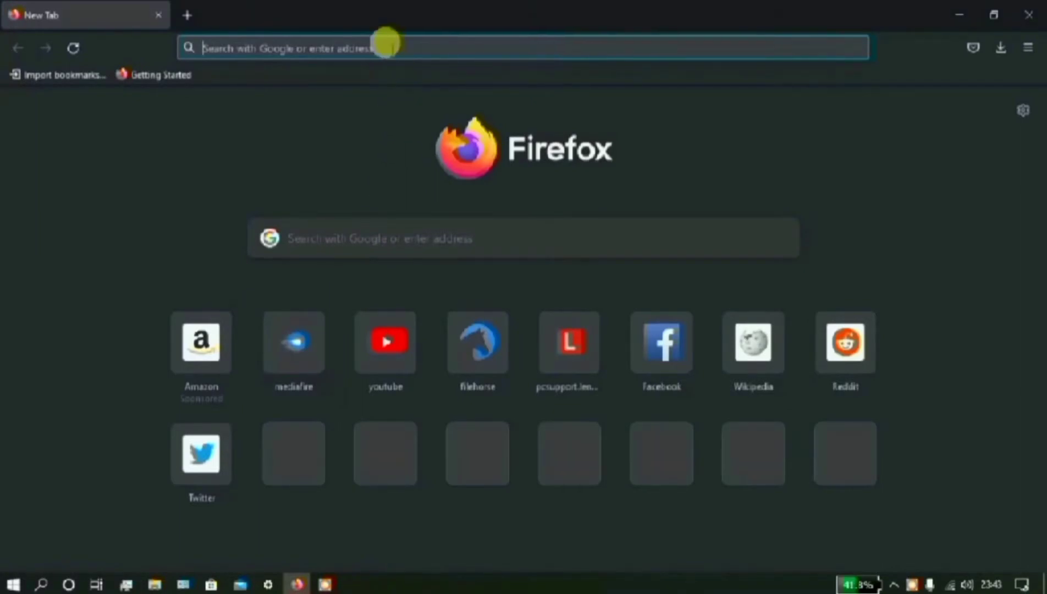
{"action": "type", "text": "win "}
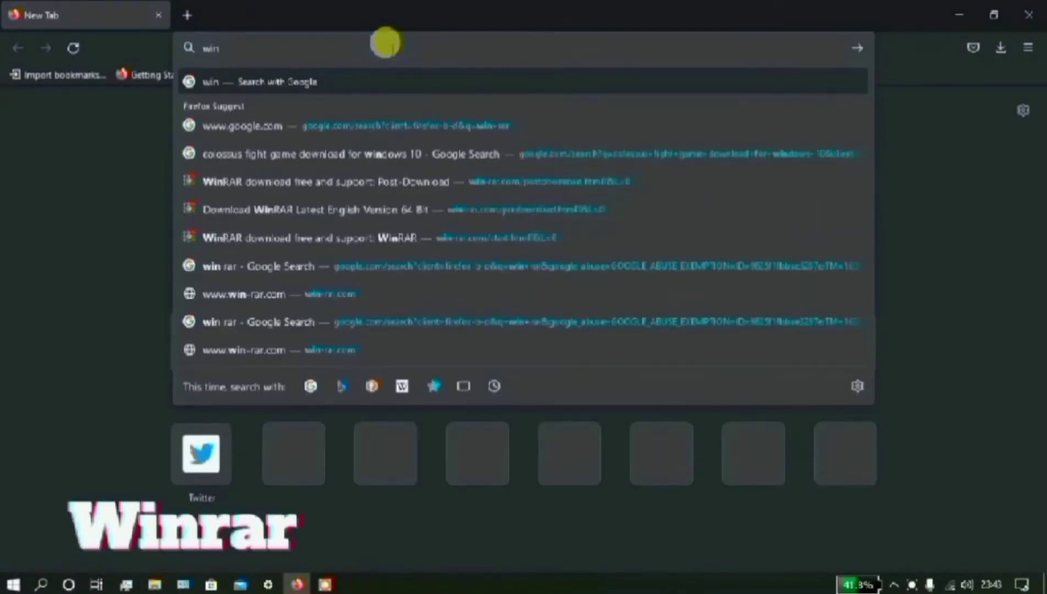
{"action": "type", "text": "rar"}
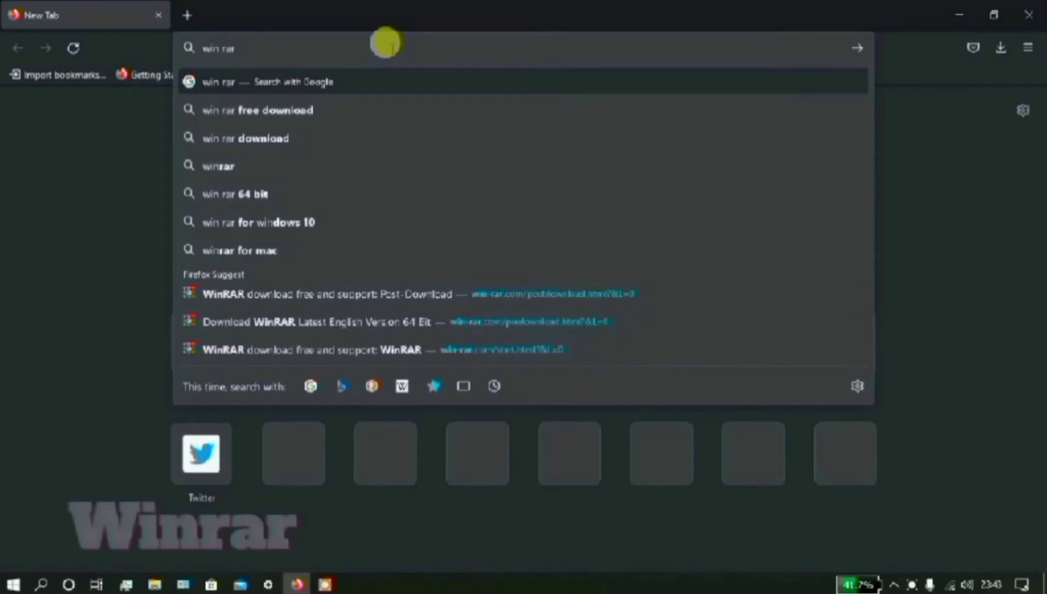
{"action": "key", "text": "Return"}
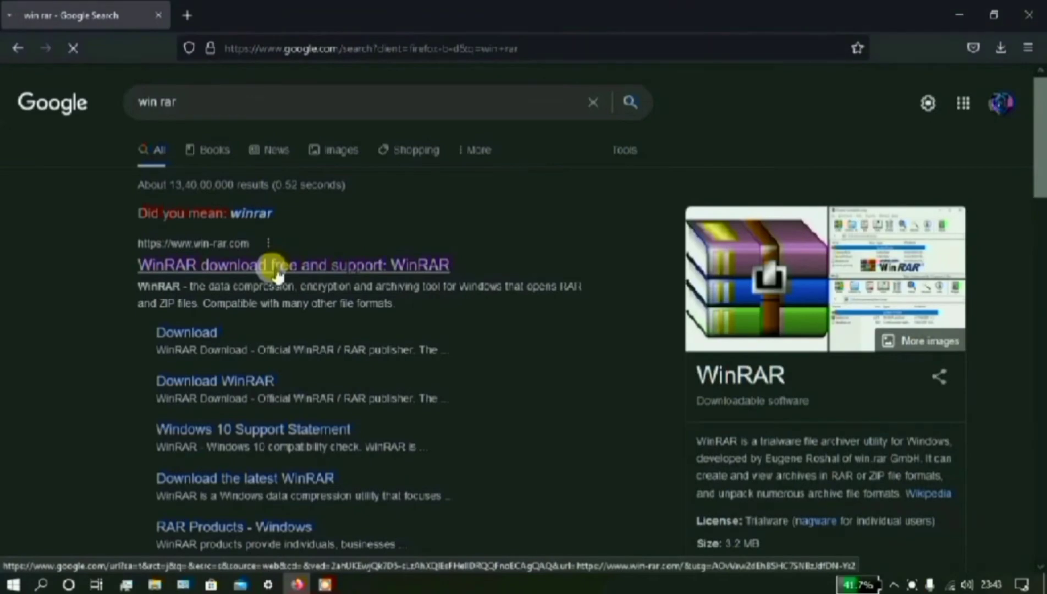
{"action": "left_click", "coordinate": [276, 269]}
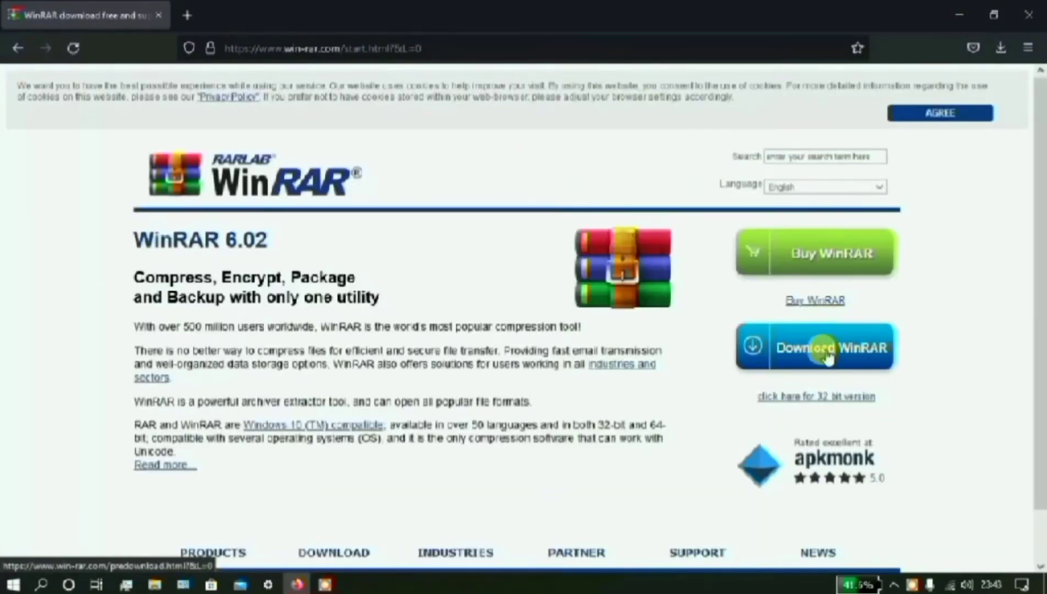
{"action": "left_click", "coordinate": [960, 15]}
Check which WinRAR extraction commands are offered for the DarkMatter ISO file, without running any.
{"action": "left_click", "coordinate": [431, 160]}
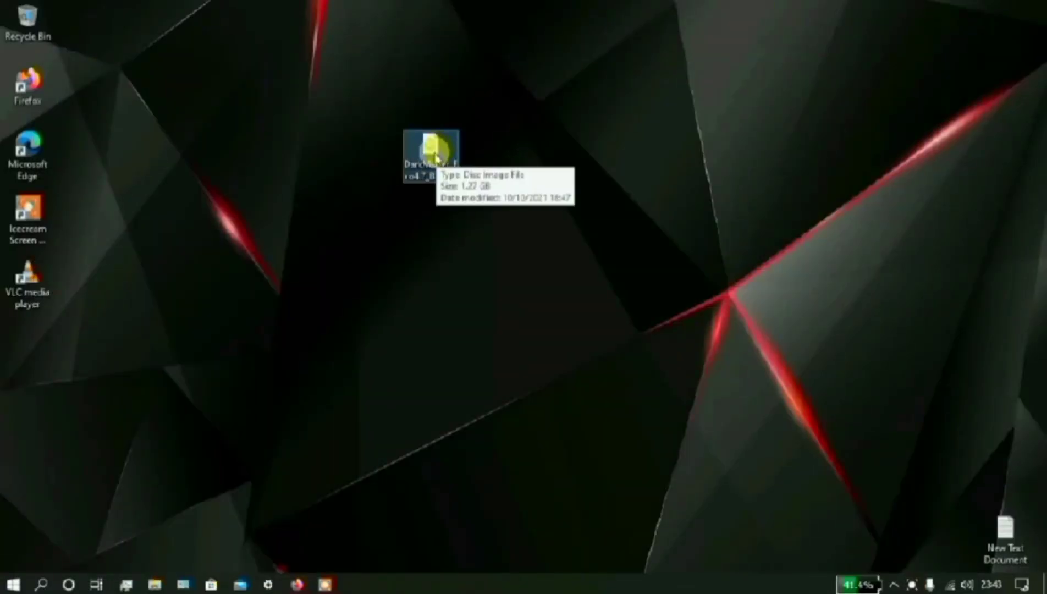
{"action": "right_click", "coordinate": [434, 144]}
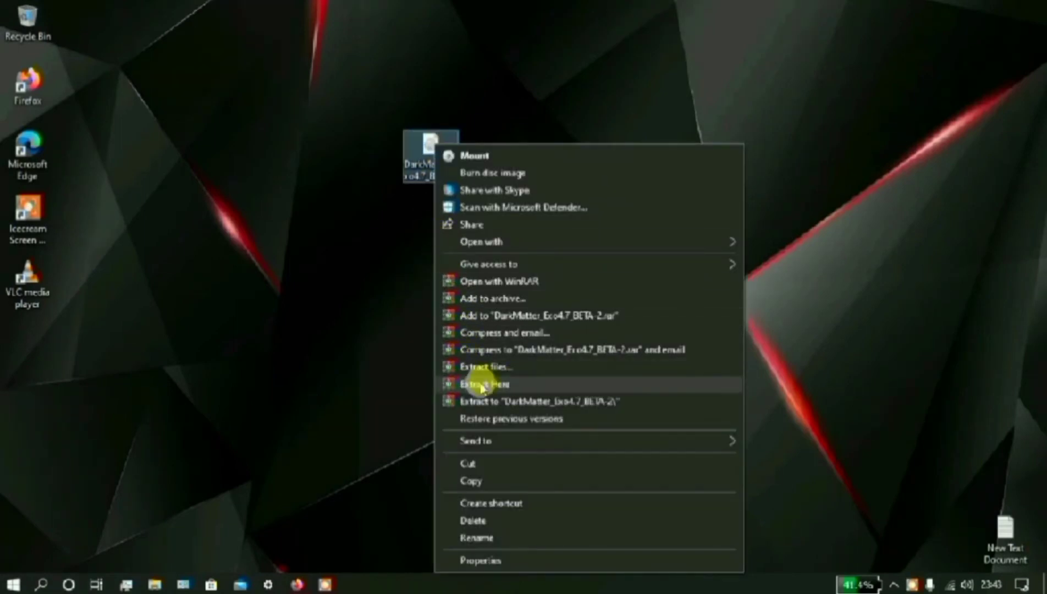
{"action": "left_click", "coordinate": [344, 269]}
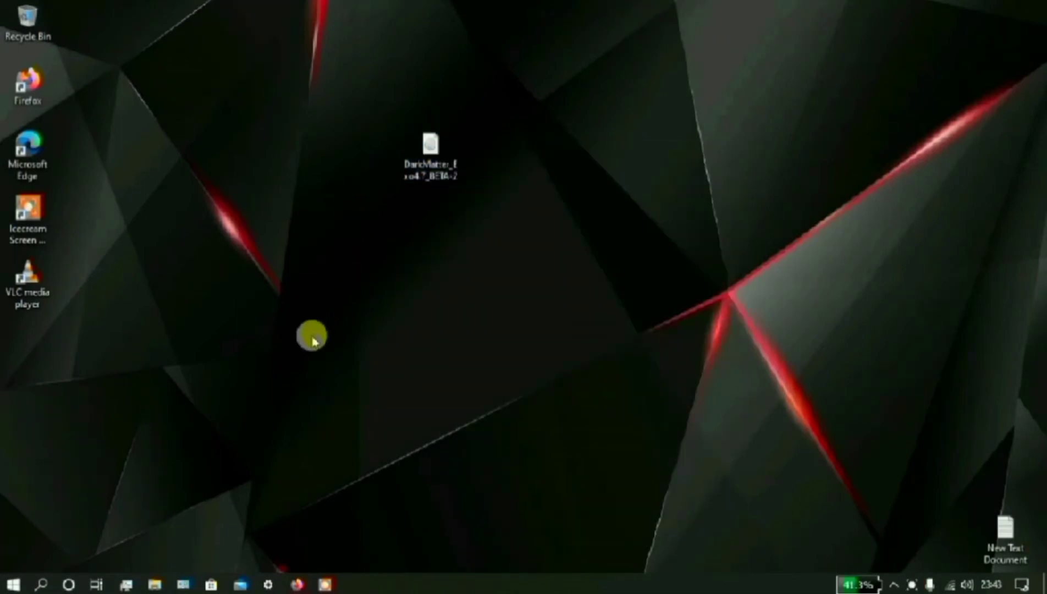
Show This PC in a maximized File Explorer window to view the local drives.
{"action": "left_click", "coordinate": [153, 583]}
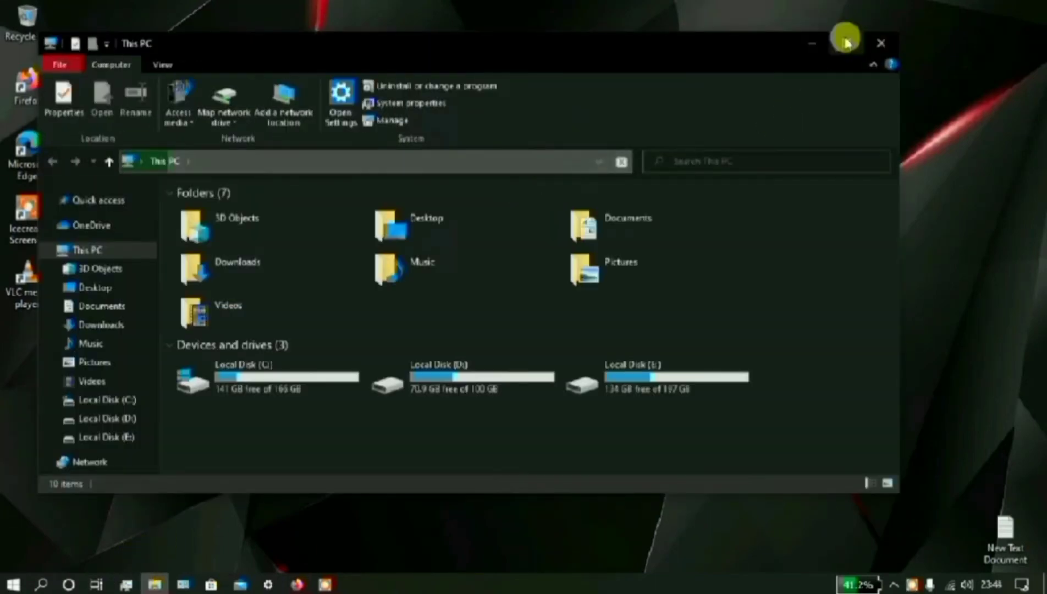
{"action": "left_click", "coordinate": [846, 37]}
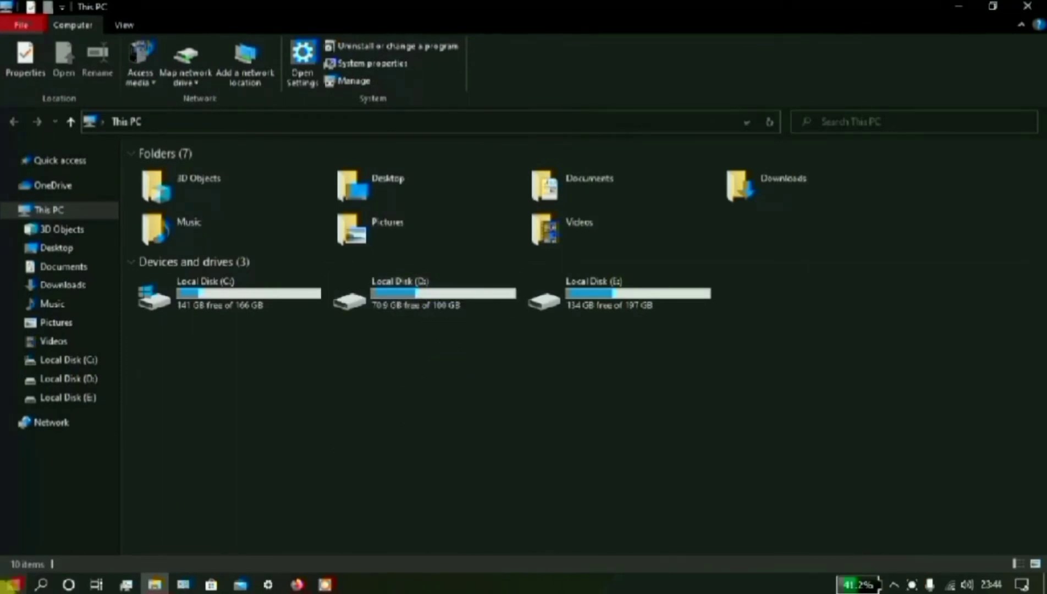
Search Windows for "disk ma", open the hard disk partition tool maximized, and close File Explorer.
{"action": "left_click", "coordinate": [40, 584]}
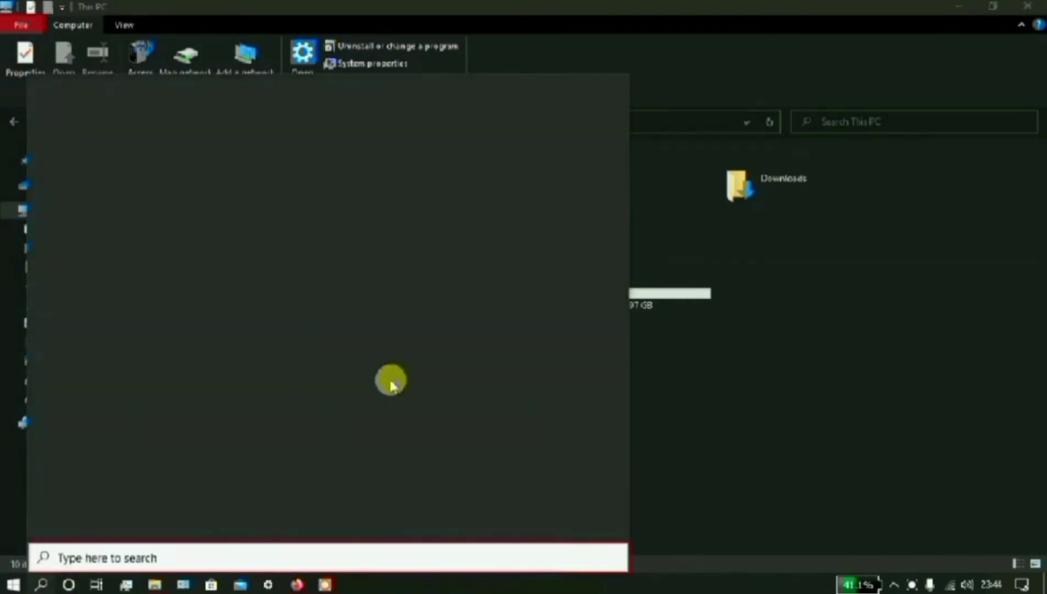
{"action": "type", "text": "disl"}
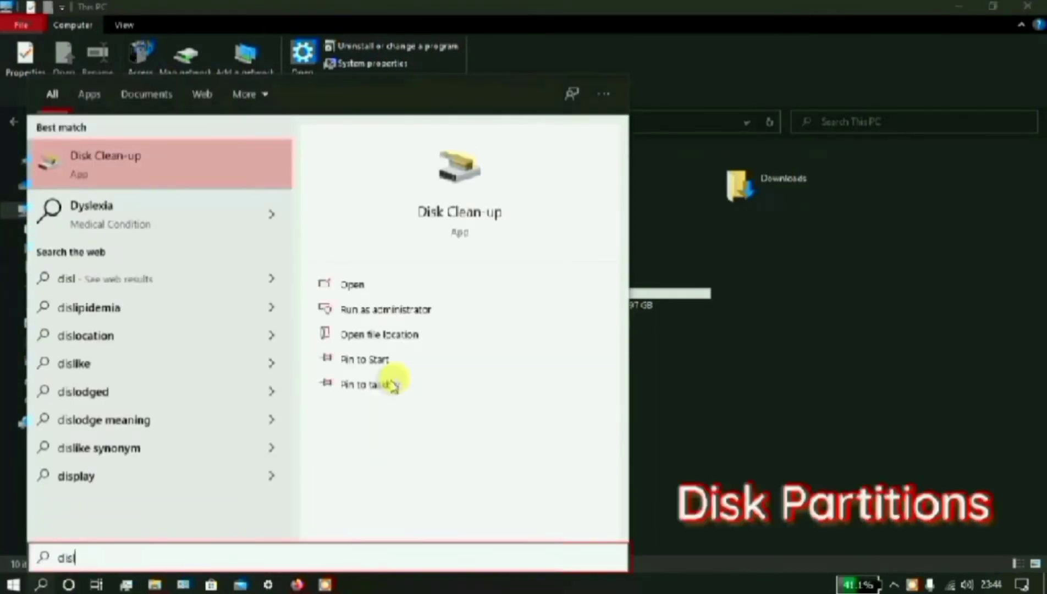
{"action": "key", "text": "BackSpace"}
{"action": "type", "text": "k ma"}
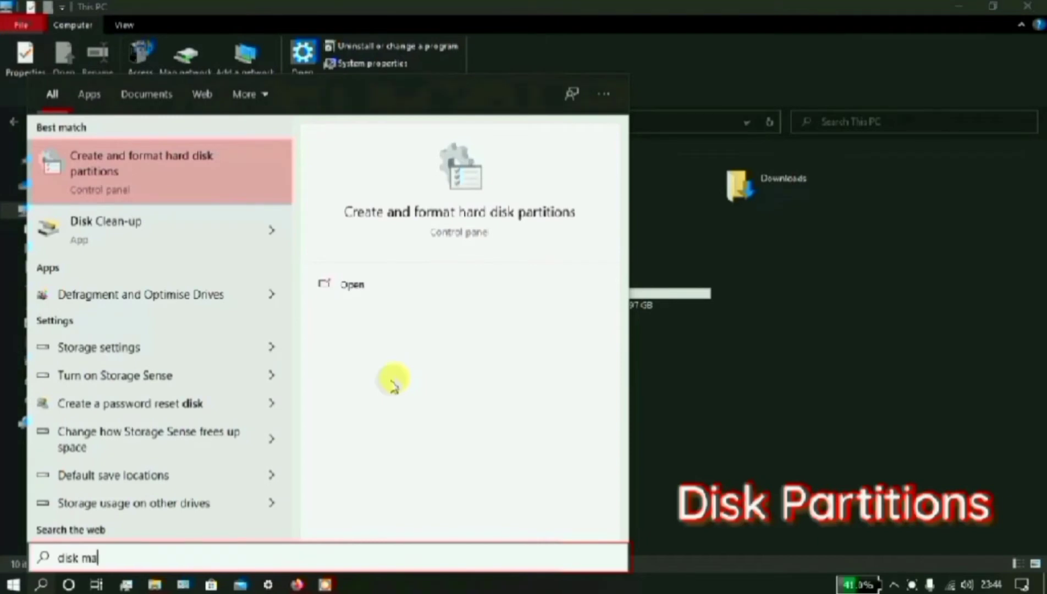
{"action": "left_click", "coordinate": [179, 165]}
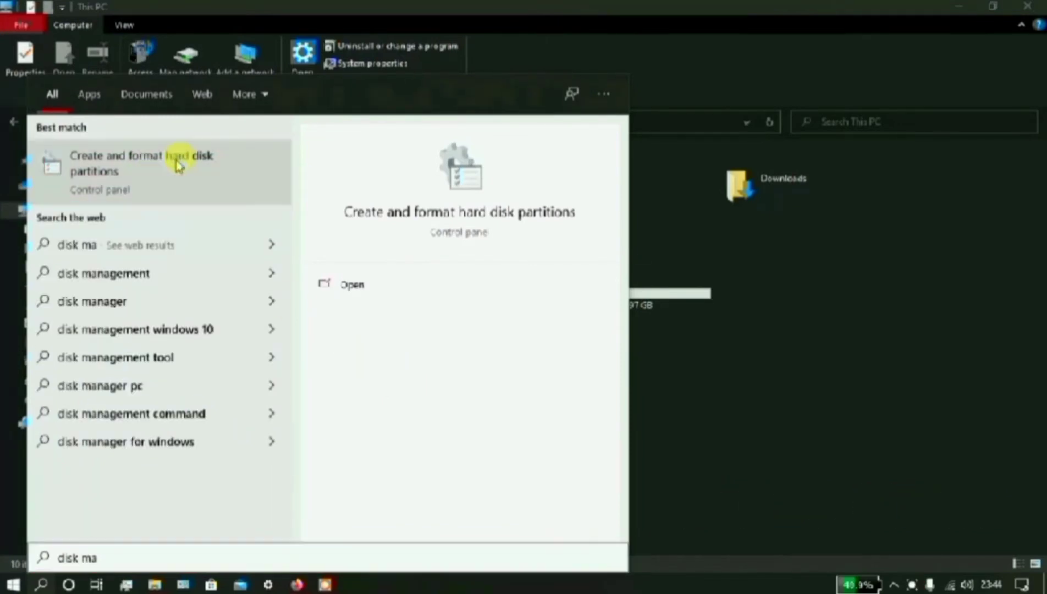
{"action": "left_click", "coordinate": [1028, 6]}
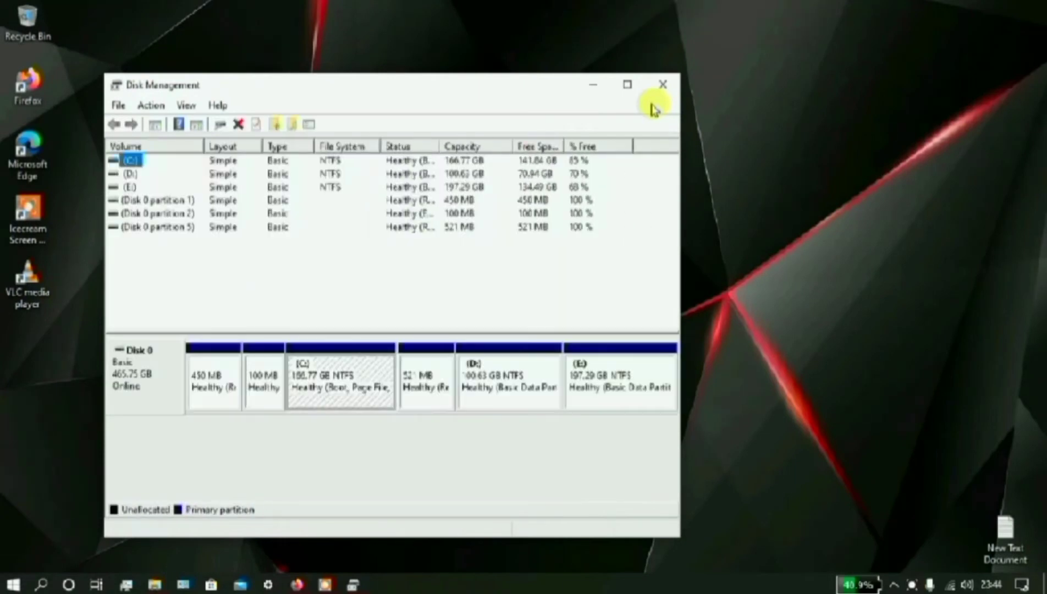
{"action": "left_click", "coordinate": [627, 85]}
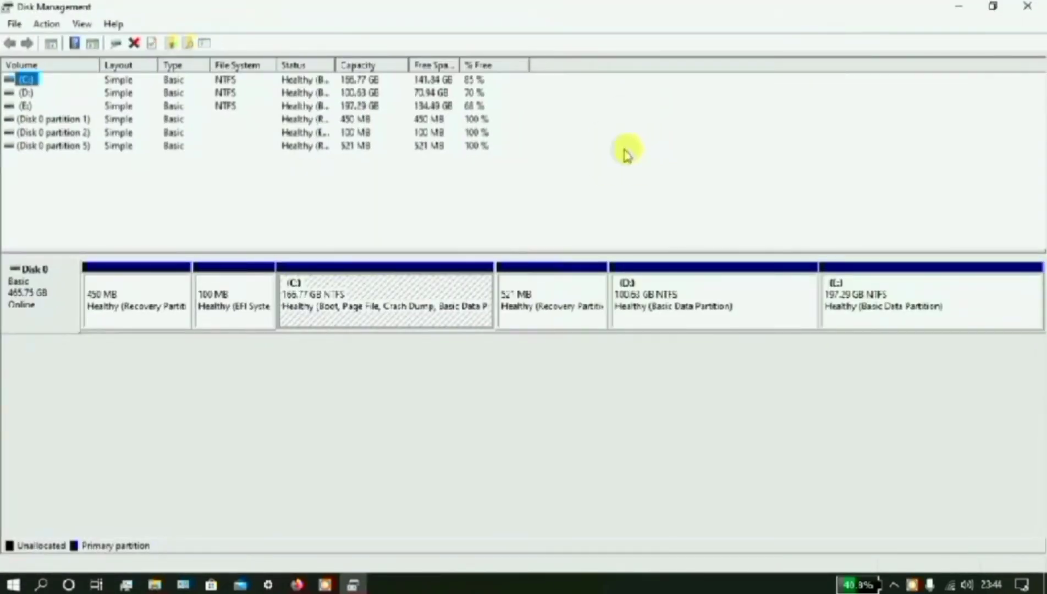
Start shrinking the D: volume on Disk 0.
{"action": "left_click", "coordinate": [712, 297]}
{"action": "right_click", "coordinate": [718, 288]}
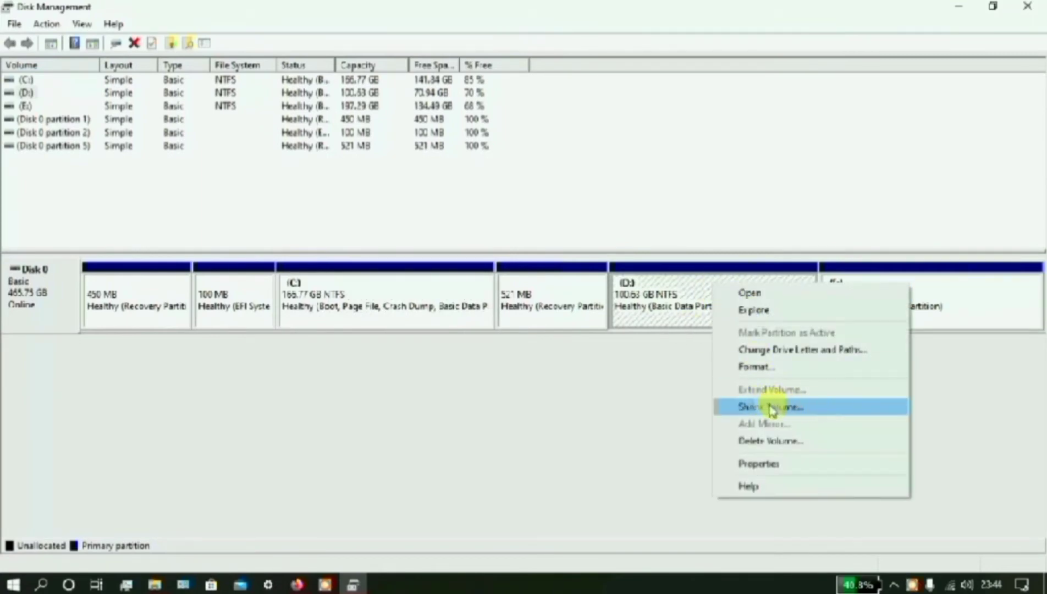
{"action": "left_click", "coordinate": [793, 407]}
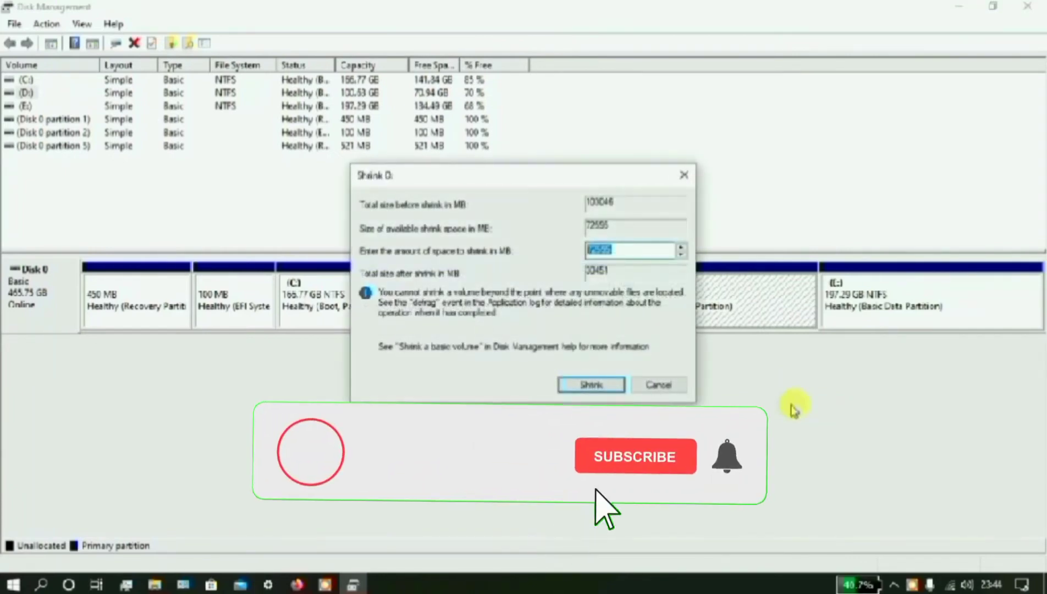
Open Calculator and multiply 1024 by 50 to convert 50 GB into megabytes.
{"action": "left_click", "coordinate": [41, 585]}
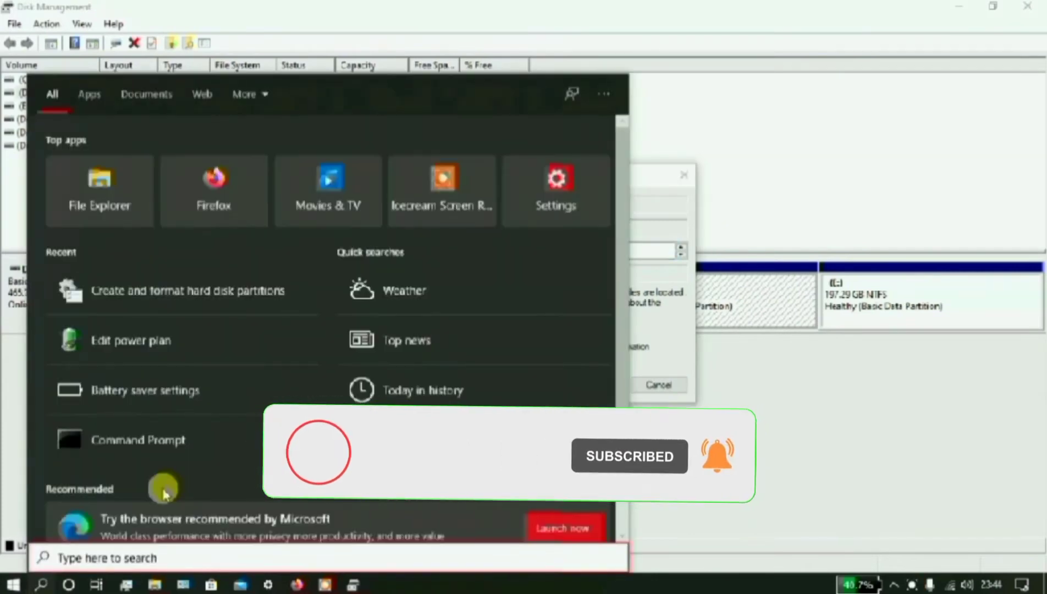
{"action": "type", "text": "cla"}
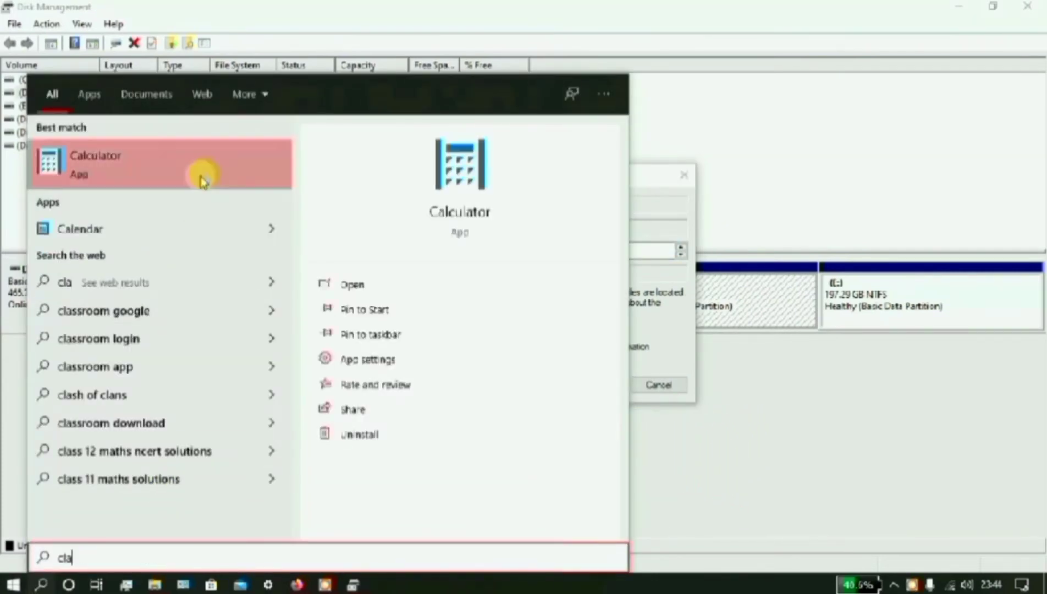
{"action": "left_click", "coordinate": [384, 173]}
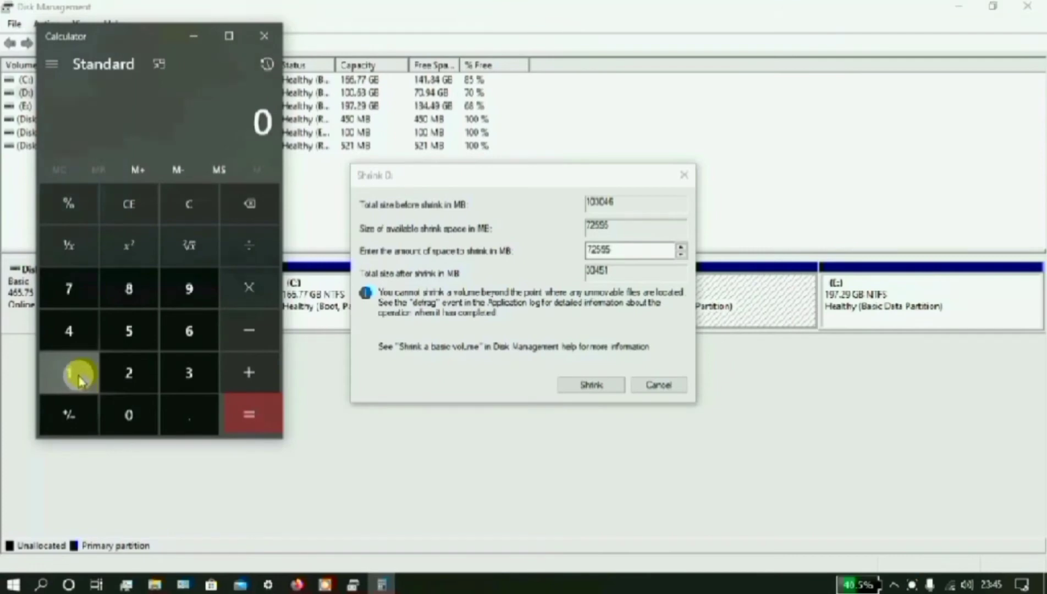
{"action": "left_click", "coordinate": [79, 378]}
{"action": "left_click", "coordinate": [130, 413]}
{"action": "left_click", "coordinate": [130, 374]}
{"action": "key", "text": "4"}
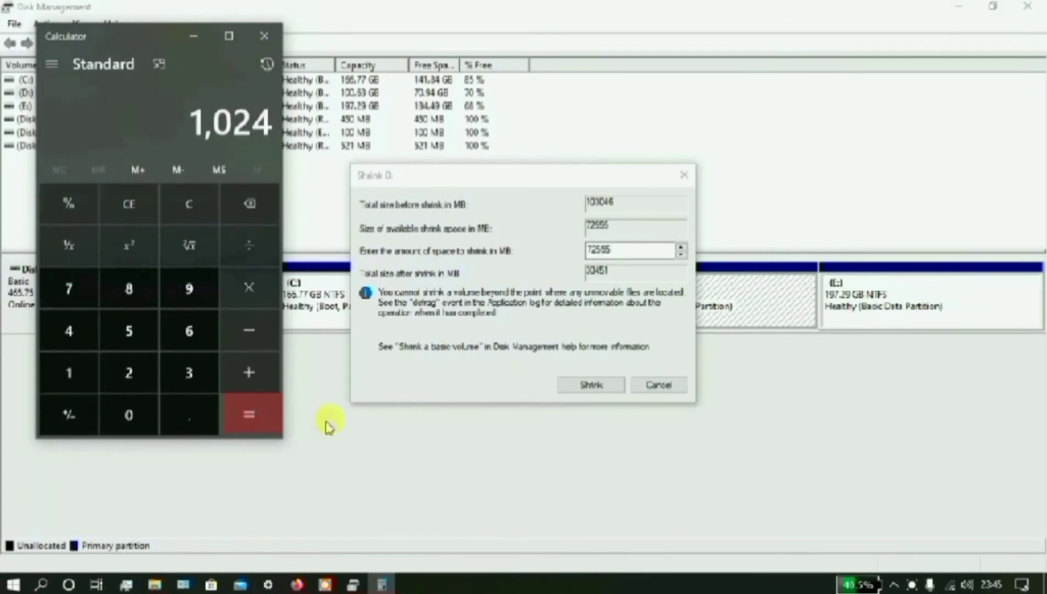
{"action": "key", "text": "asterisk"}
{"action": "left_click", "coordinate": [129, 331]}
{"action": "left_click", "coordinate": [129, 415]}
{"action": "left_click", "coordinate": [249, 414]}
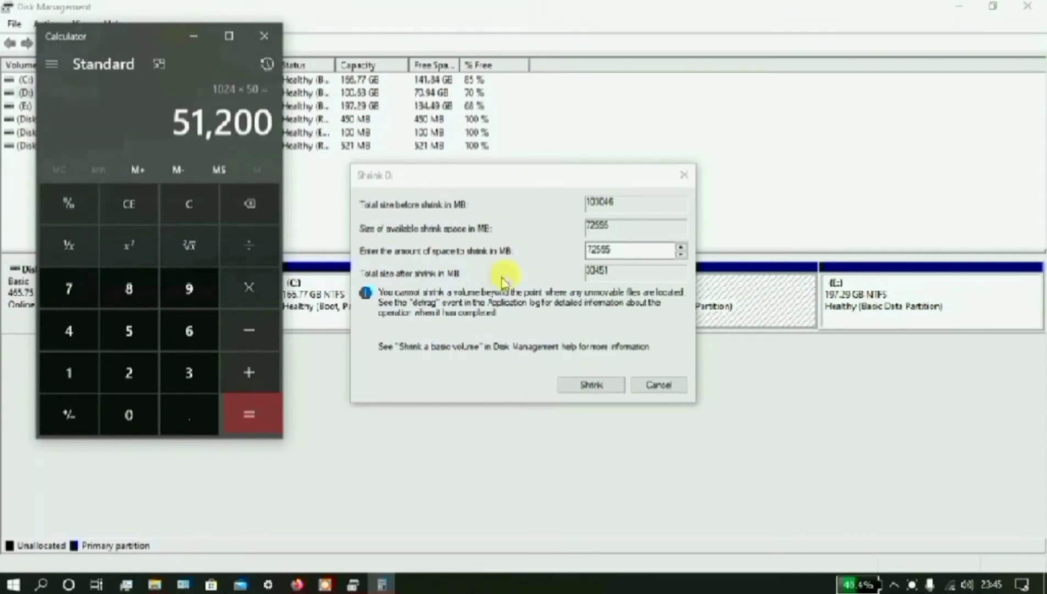
Set the amount of space to shrink from D: to 5100 MB.
{"action": "double_click", "coordinate": [618, 246]}
{"action": "key", "text": "ctrl+v"}
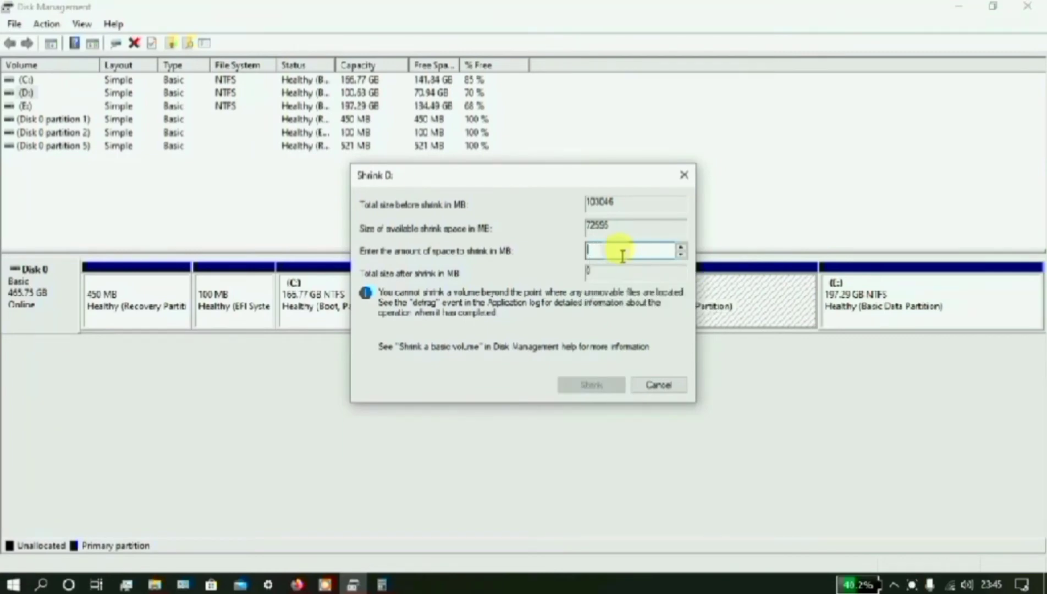
{"action": "type", "text": "5100"}
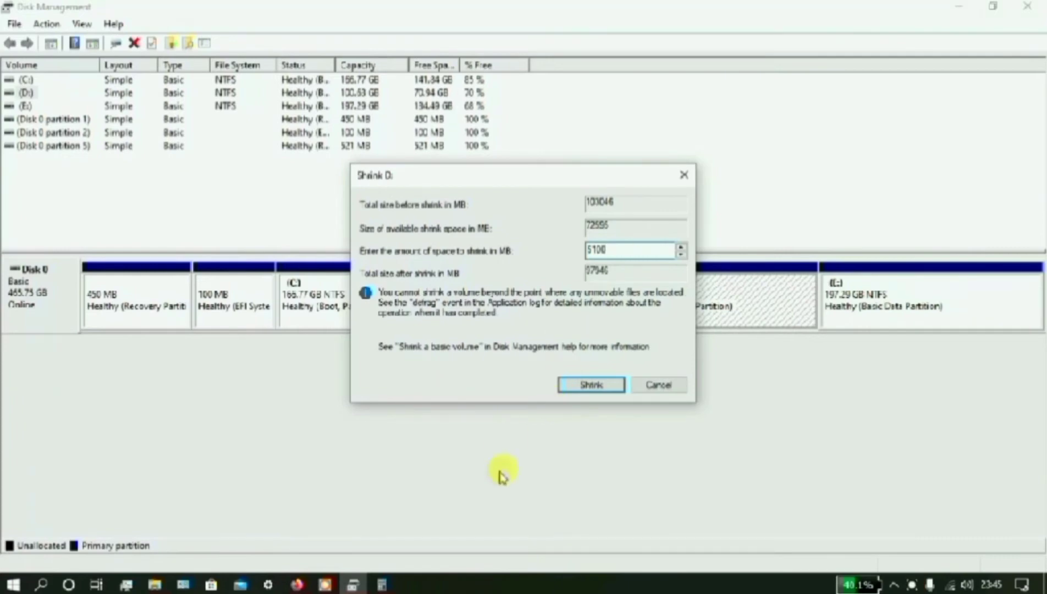
Correct the amount to shrink from D: to 51200 MB, matching the Calculator result, and shrink the volume.
{"action": "left_click", "coordinate": [383, 584]}
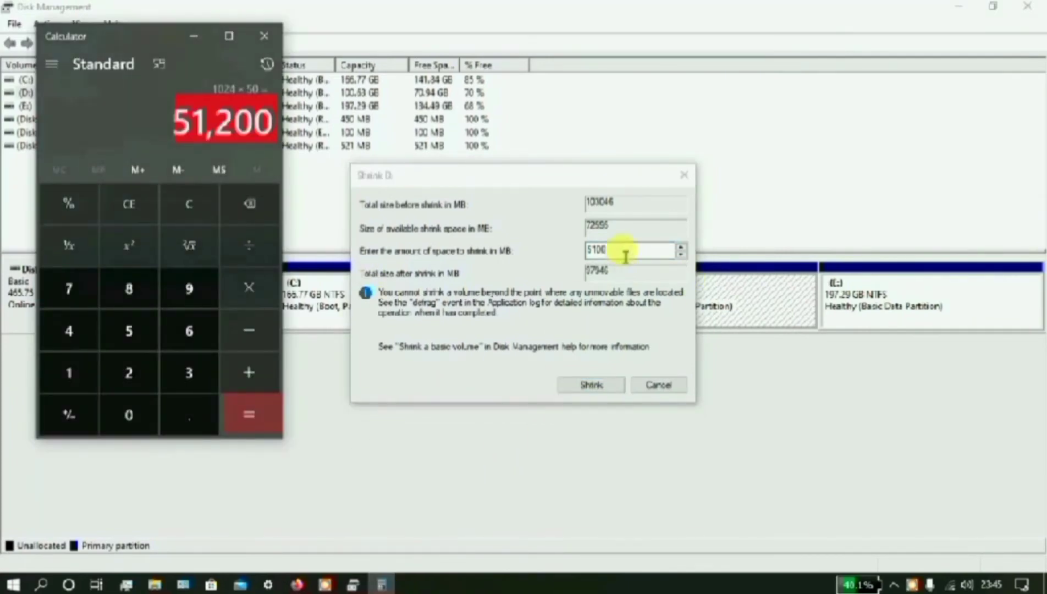
{"action": "left_click", "coordinate": [625, 253]}
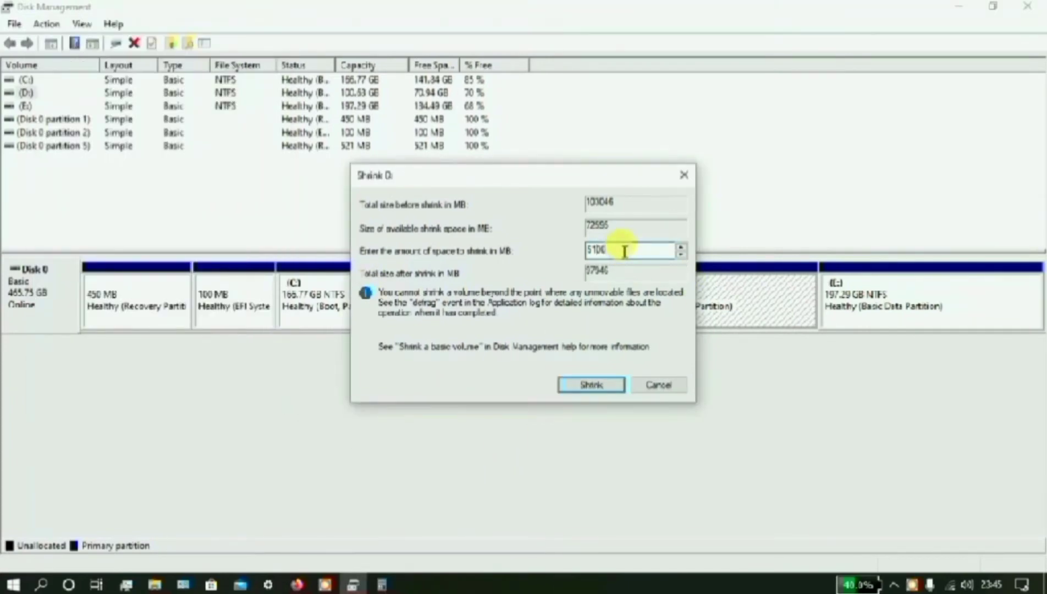
{"action": "left_click", "coordinate": [383, 585]}
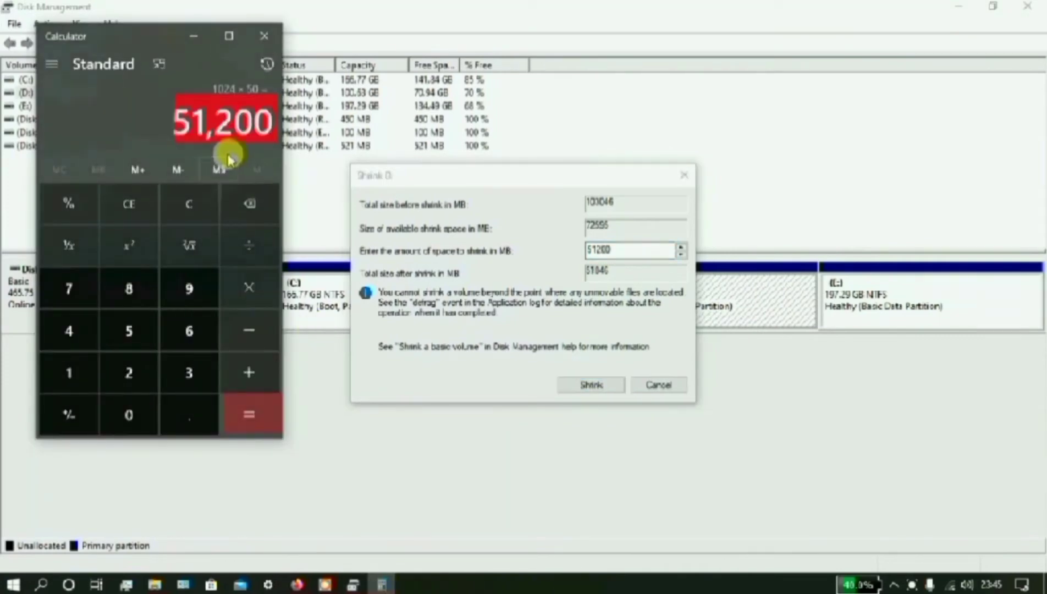
{"action": "left_click", "coordinate": [605, 389]}
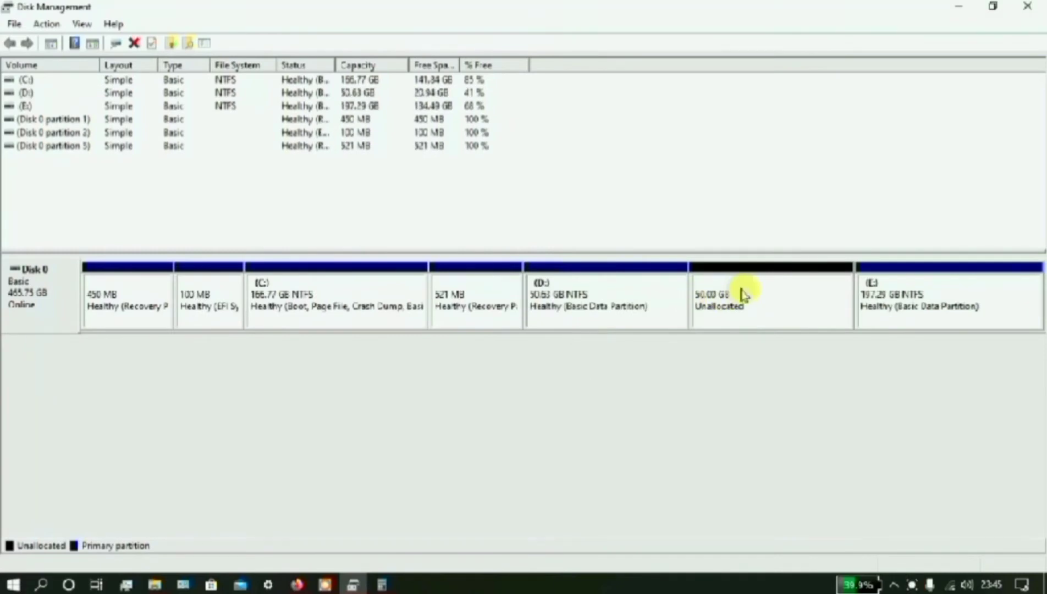
Create a 51200 MB simple volume in the unallocated space, quick-formatted as NTFS with the label New Volume.
{"action": "right_click", "coordinate": [742, 294]}
{"action": "left_click", "coordinate": [772, 302]}
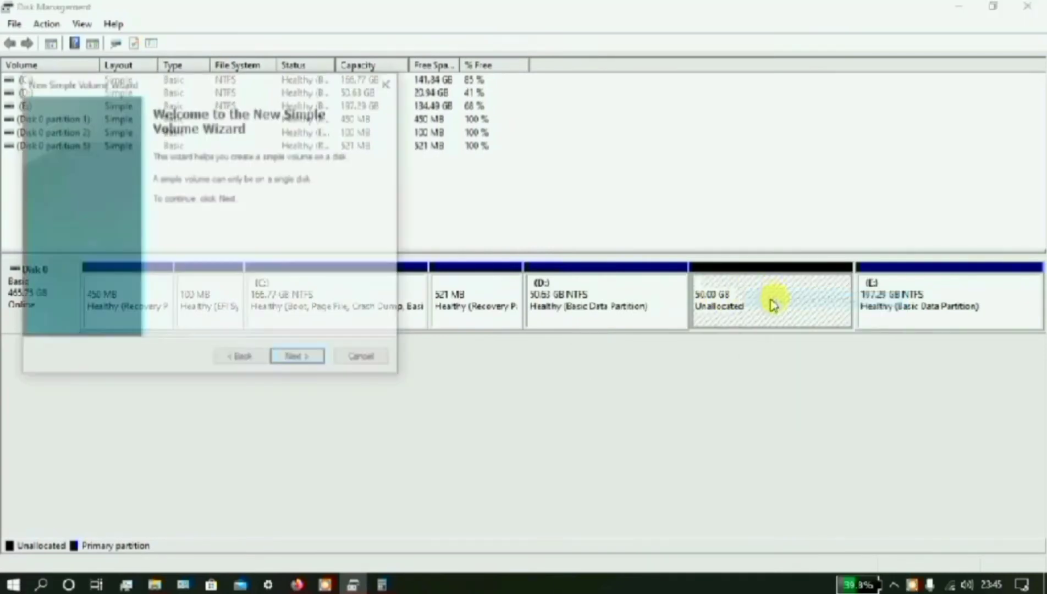
{"action": "left_click", "coordinate": [311, 360]}
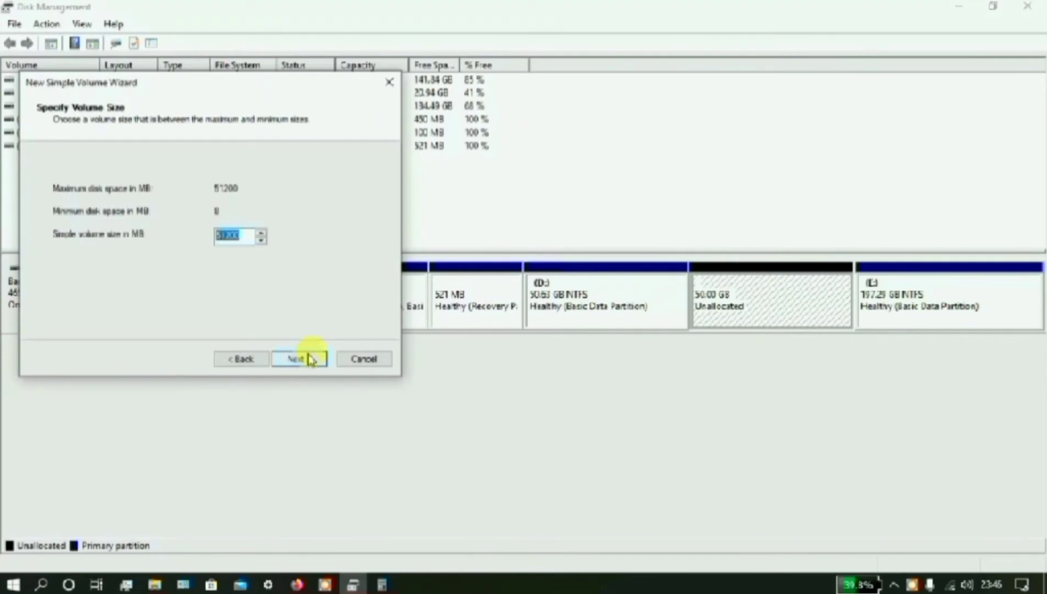
{"action": "left_click", "coordinate": [311, 359]}
{"action": "left_click", "coordinate": [311, 359]}
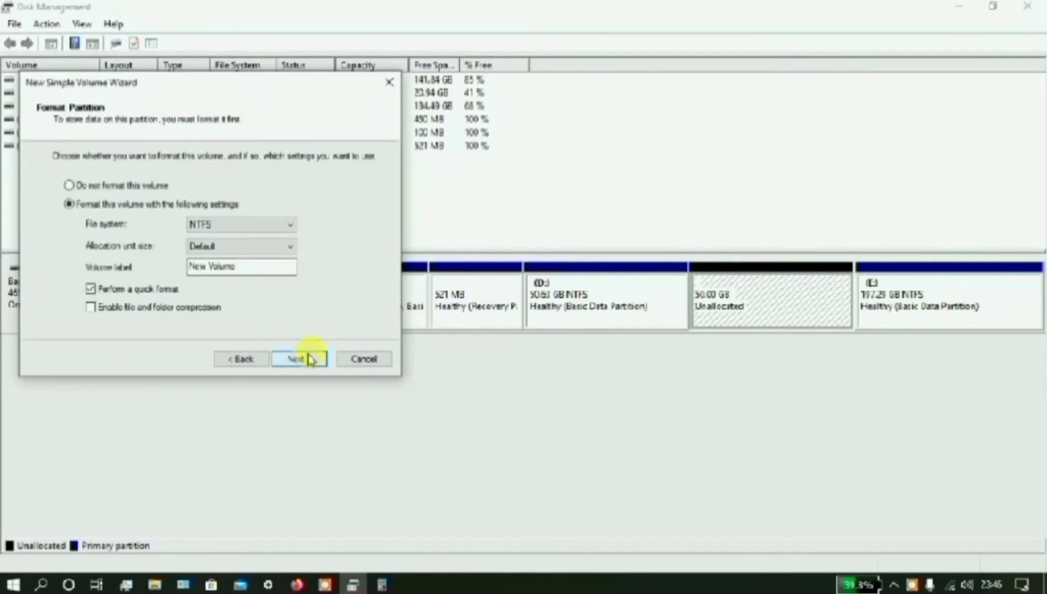
{"action": "left_click", "coordinate": [311, 360]}
{"action": "left_click", "coordinate": [309, 359]}
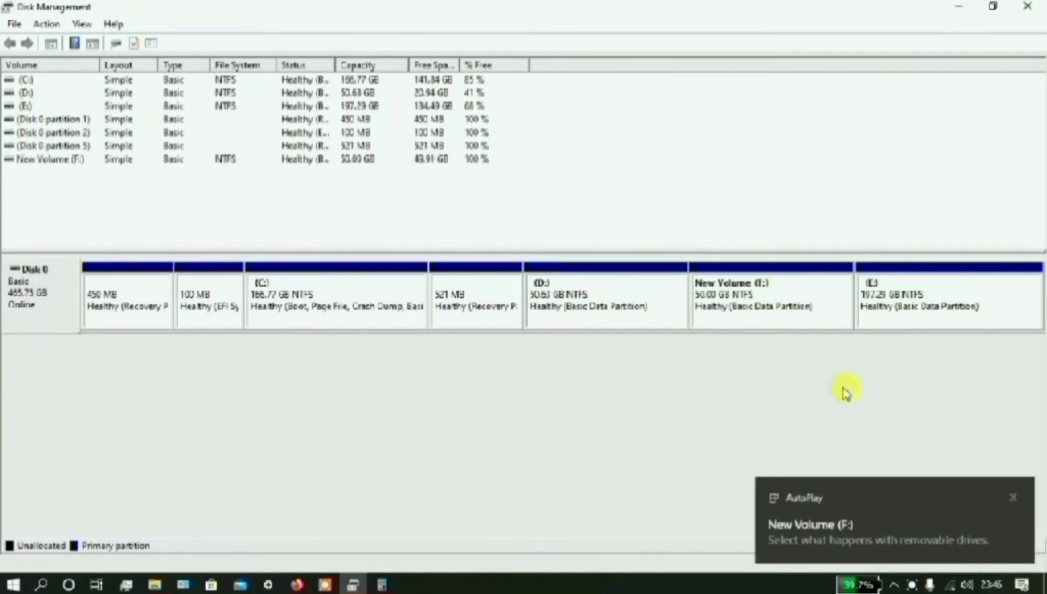
Check New Volume (F:) in its own folder window and among the This PC drives, closing Calculator along the way.
{"action": "left_click", "coordinate": [878, 527]}
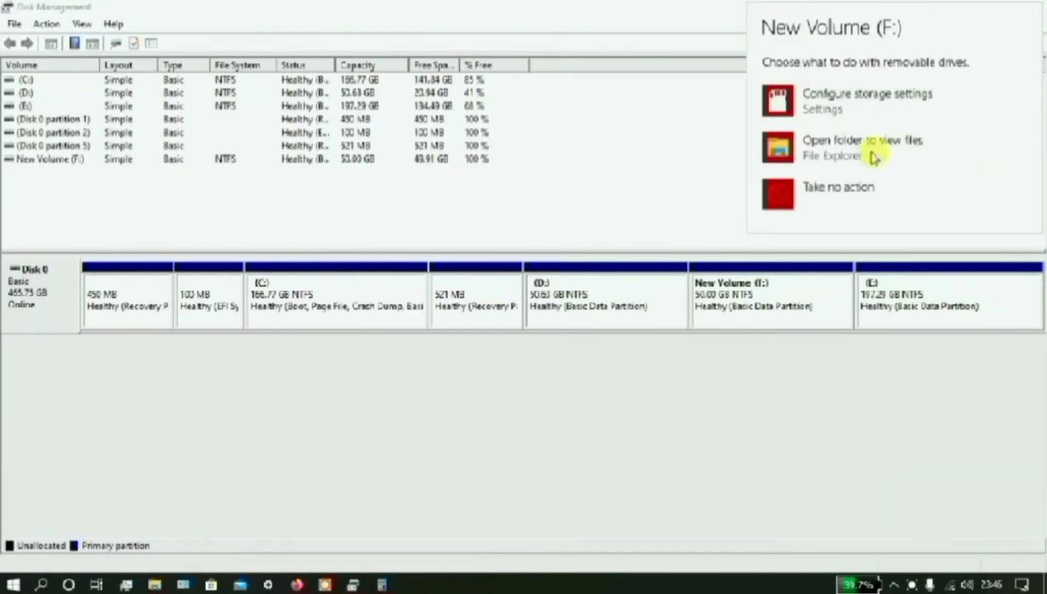
{"action": "left_click", "coordinate": [874, 155]}
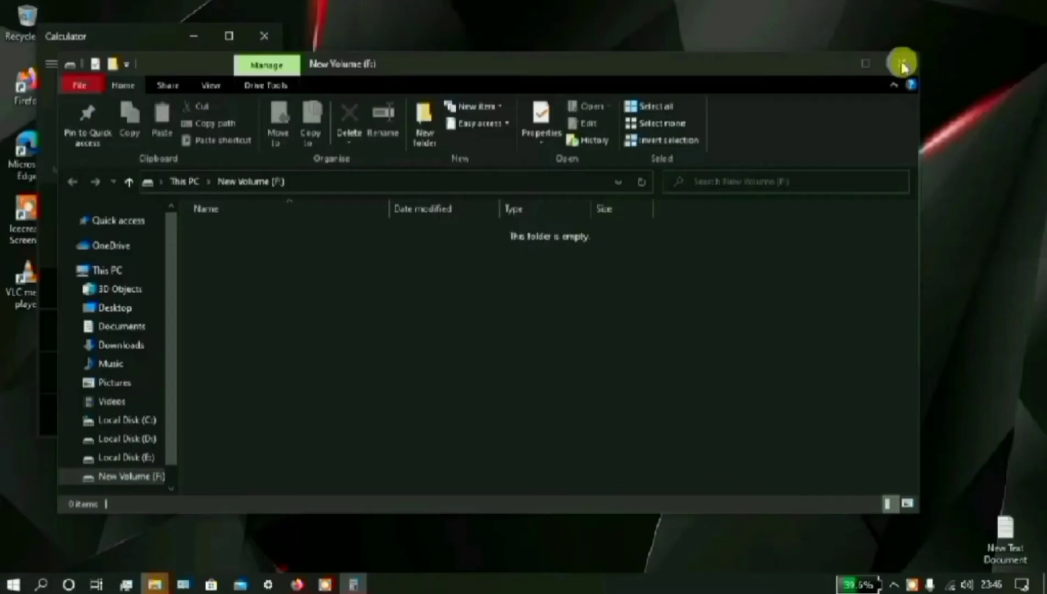
{"action": "left_click", "coordinate": [900, 65]}
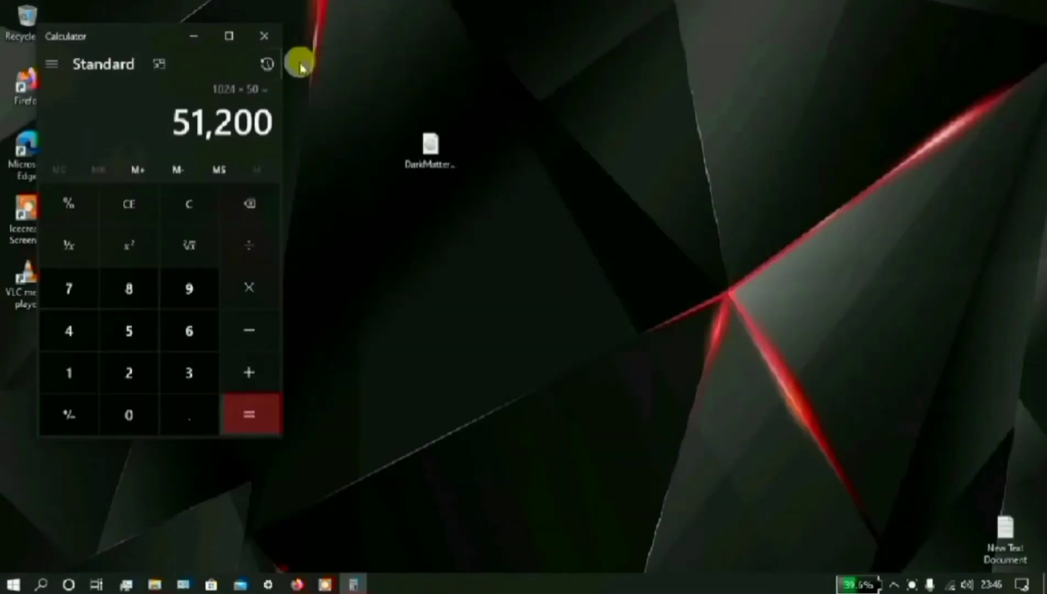
{"action": "left_click", "coordinate": [278, 36]}
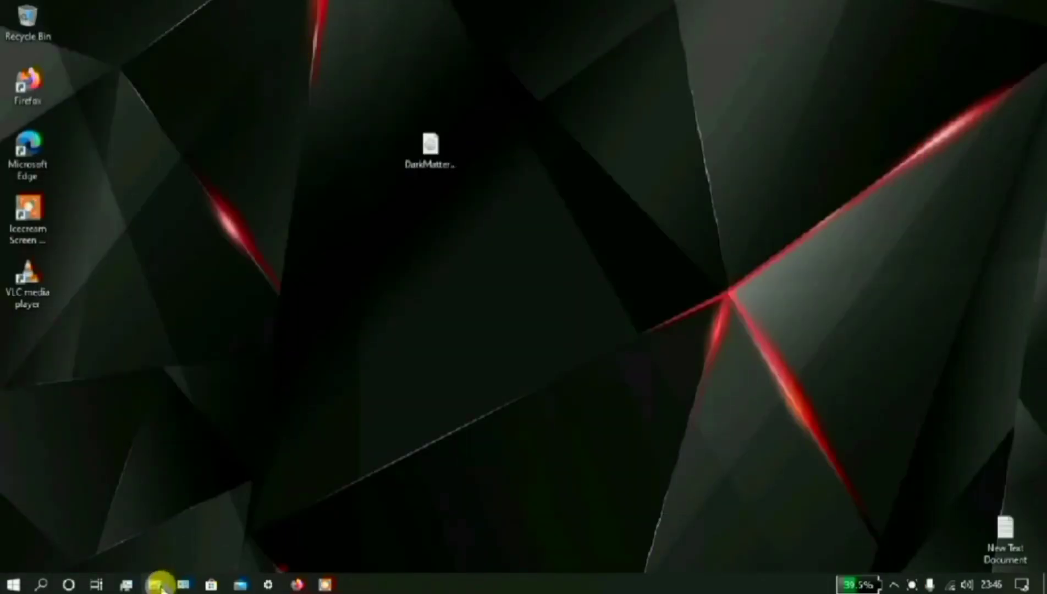
{"action": "left_click", "coordinate": [158, 585]}
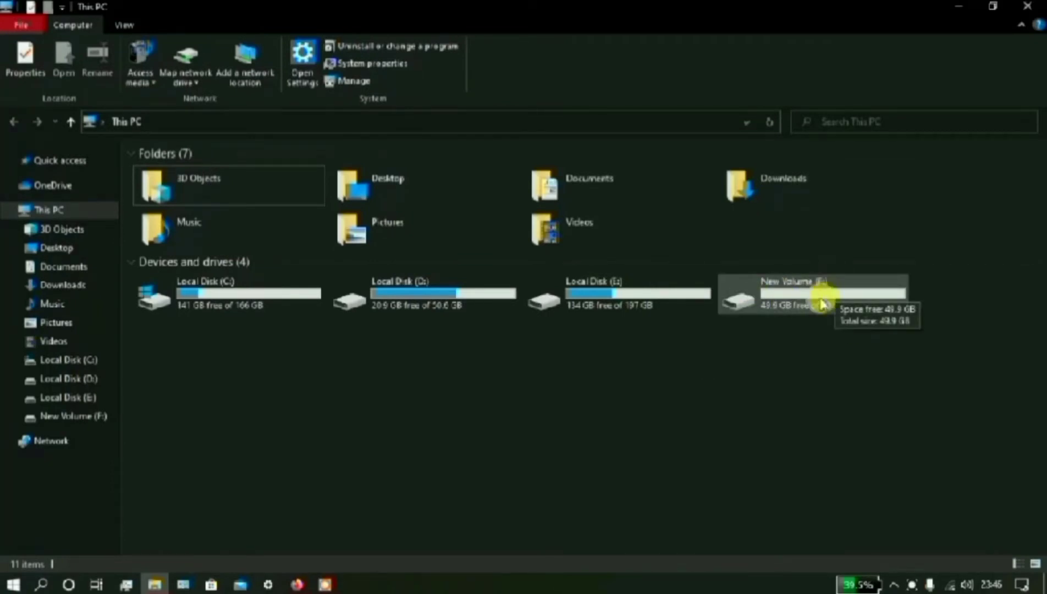
{"action": "left_click", "coordinate": [960, 7]}
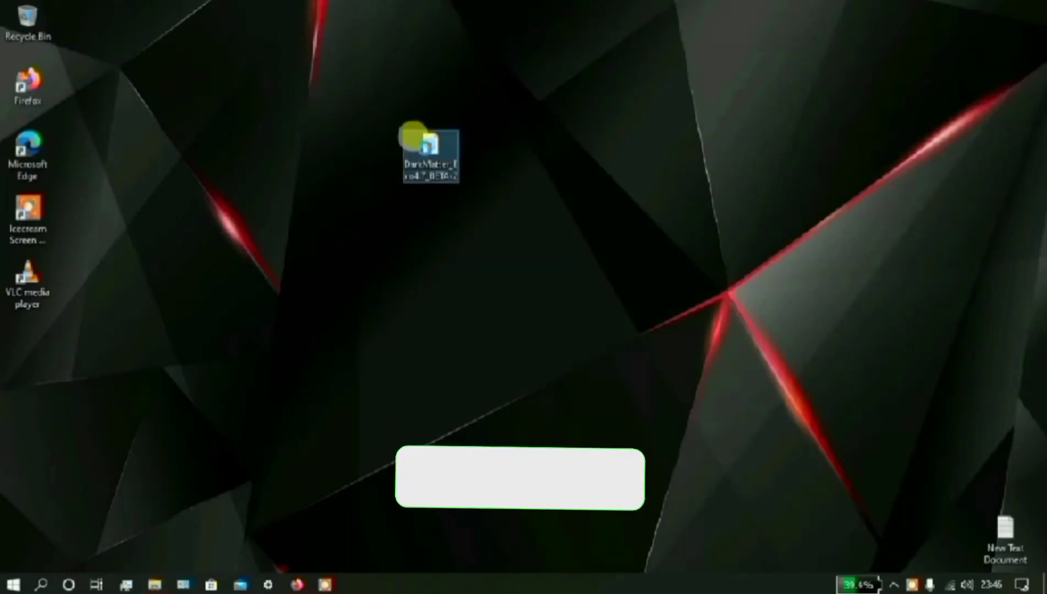
Extract the DarkMatter ISO on the desktop into a DarkMatter_Exo4.7_BETA-2 folder and move that folder nearer the ISO.
{"action": "right_click", "coordinate": [426, 144]}
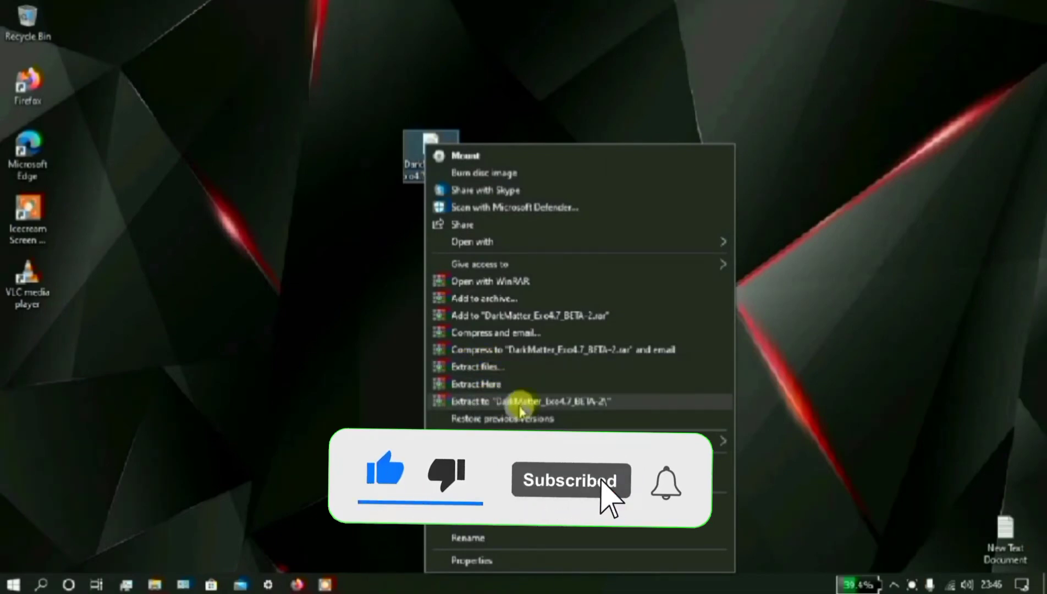
{"action": "left_click", "coordinate": [553, 401]}
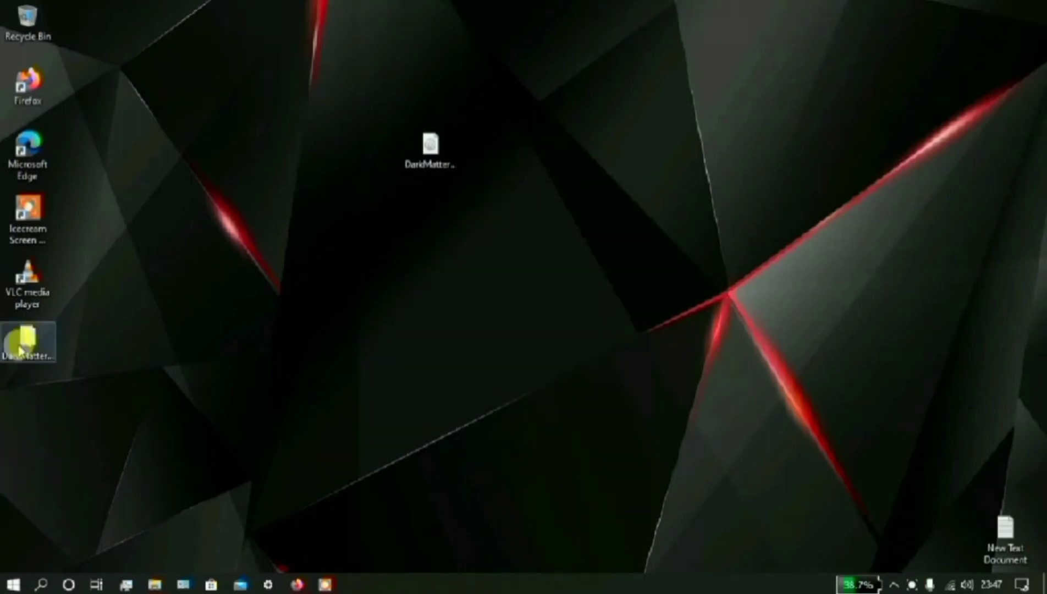
{"action": "left_click_drag", "start_coordinate": [23, 341], "coordinate": [299, 295]}
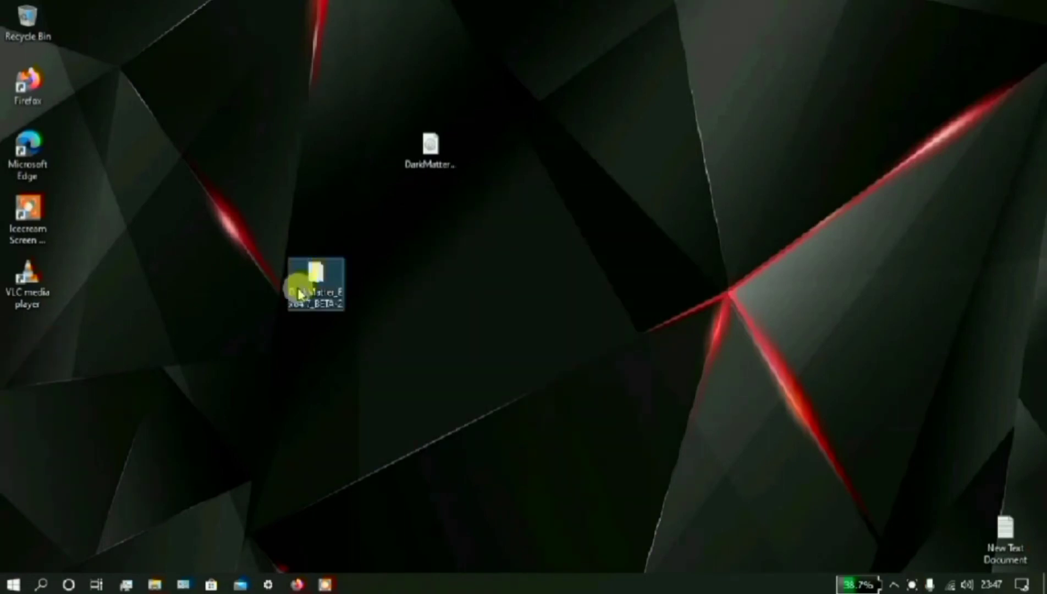
Launch the DarkMatter installer from the DarkMatter_Exo4.7_BETA-2 folder and proceed to the installation options.
{"action": "double_click", "coordinate": [325, 283]}
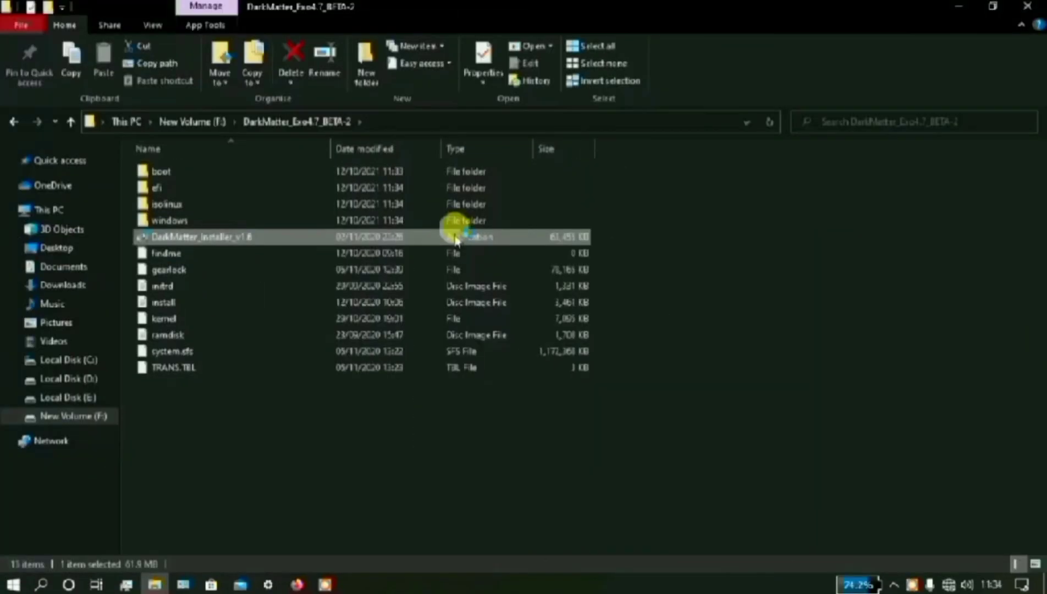
{"action": "double_click", "coordinate": [455, 237]}
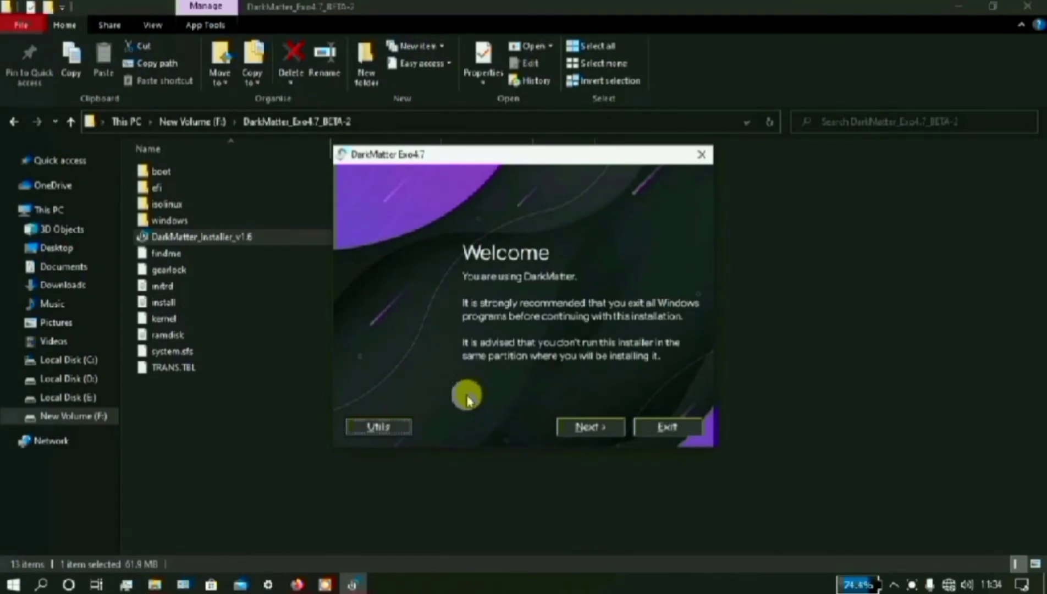
{"action": "left_click", "coordinate": [570, 429]}
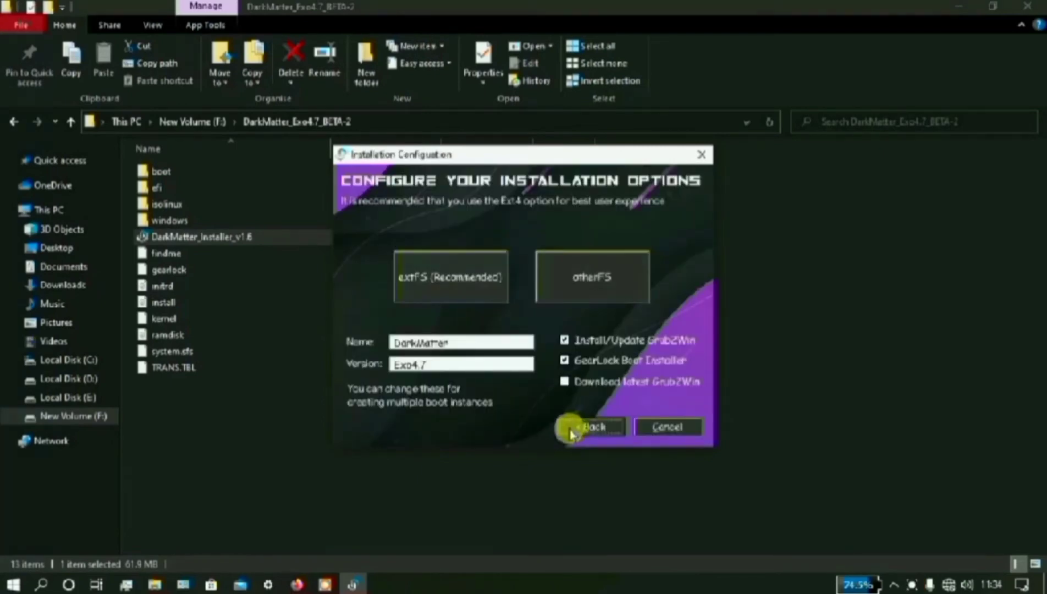
Choose the otherFS installation type with Local Disk (C:) as the partition and start installing DarkMatter Exo4.7.
{"action": "left_click", "coordinate": [583, 293]}
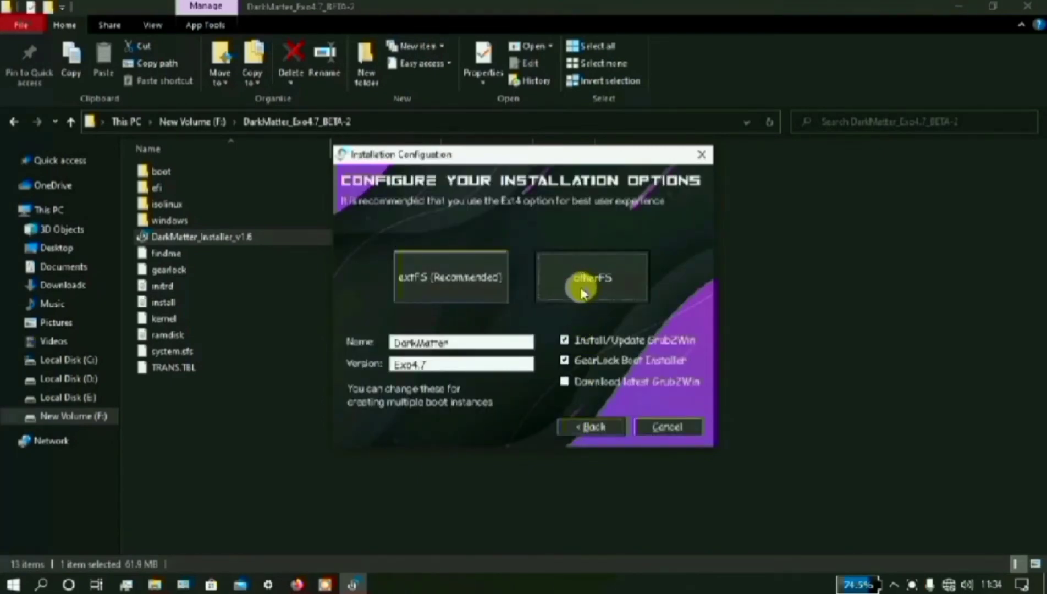
{"action": "left_click", "coordinate": [634, 319]}
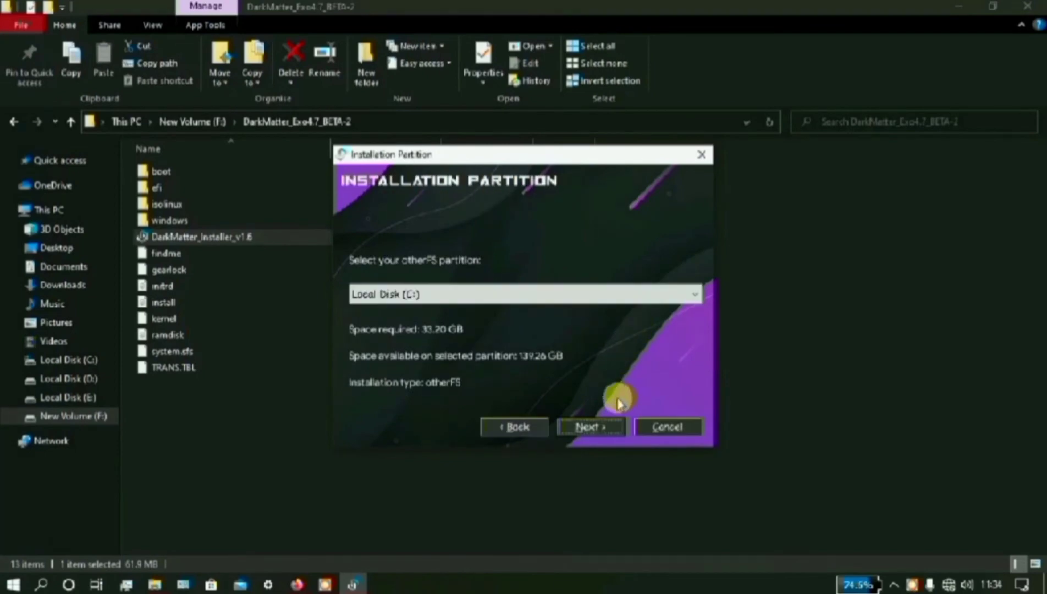
{"action": "left_click", "coordinate": [614, 426]}
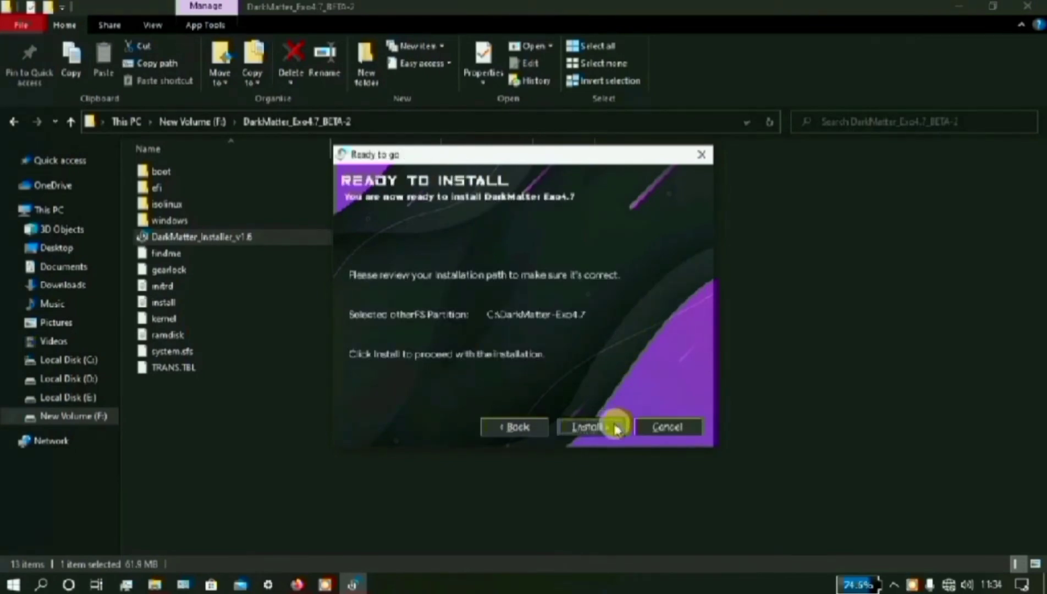
{"action": "left_click", "coordinate": [587, 427]}
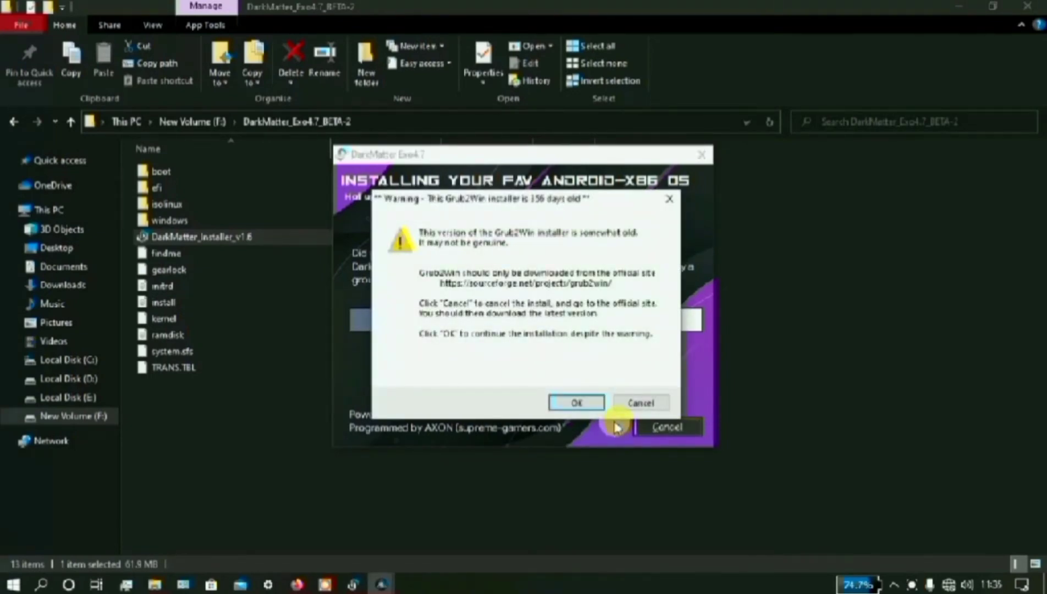
Continue the Grub2Win setup despite the old-version warning, complete the DarkMatter installation and reboot the PC.
{"action": "left_click", "coordinate": [574, 405]}
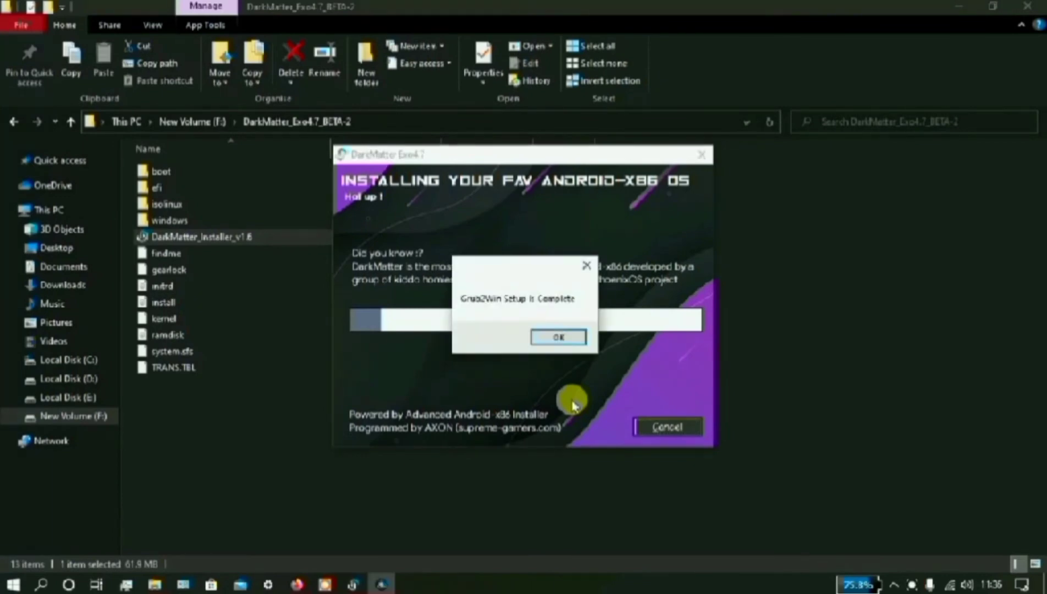
{"action": "left_click", "coordinate": [567, 338]}
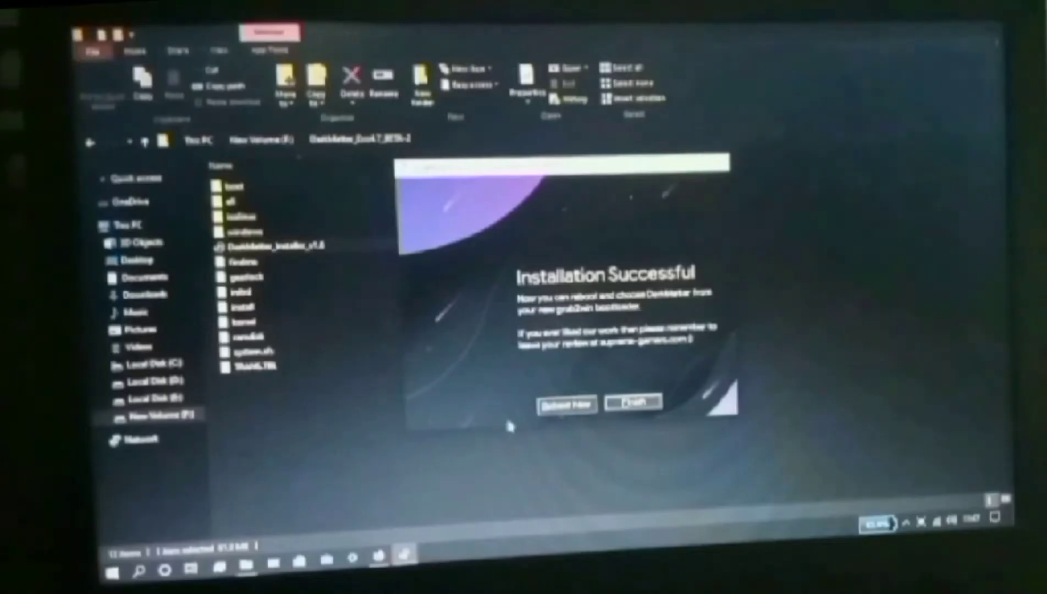
{"action": "left_click", "coordinate": [578, 417]}
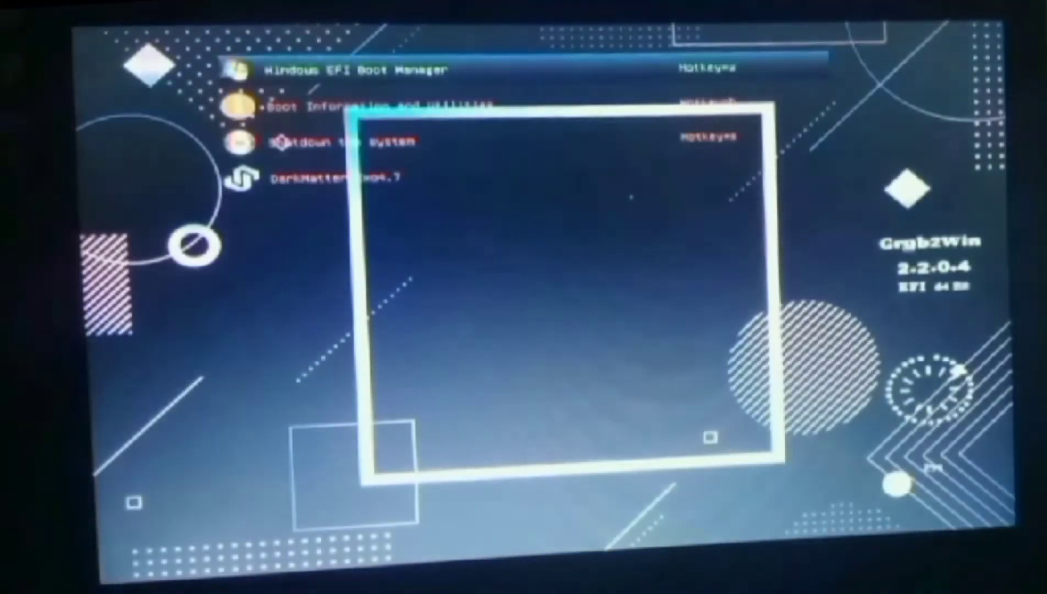
Select DarkMatter-Exo4.7 in the Grub2Win boot menu and boot it with all kernel optimization flags.
{"action": "key", "text": "Down"}
{"action": "key", "text": "Down"}
{"action": "key", "text": "Down"}
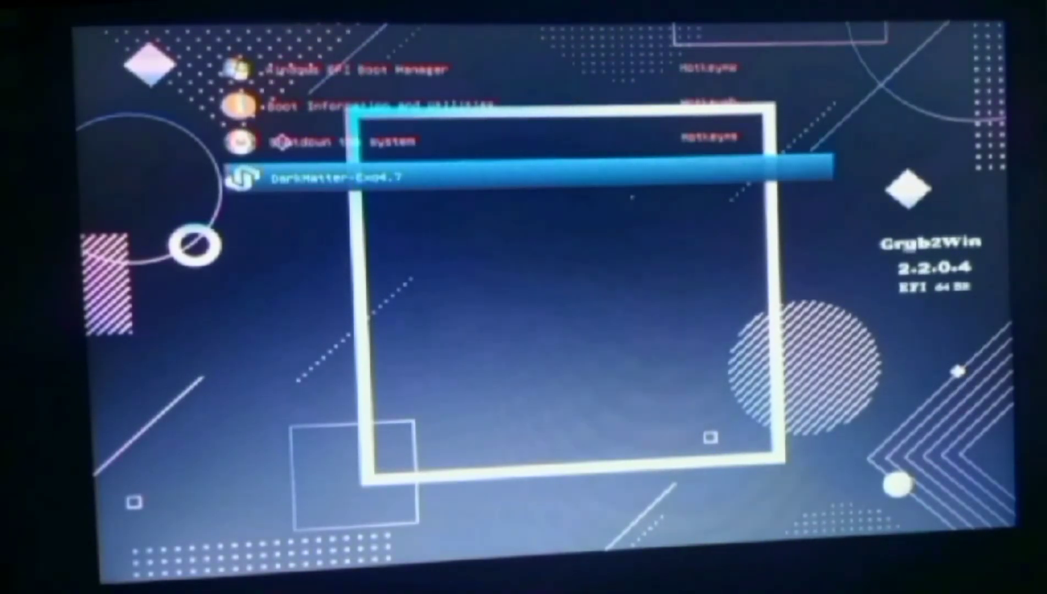
{"action": "key", "text": "Return"}
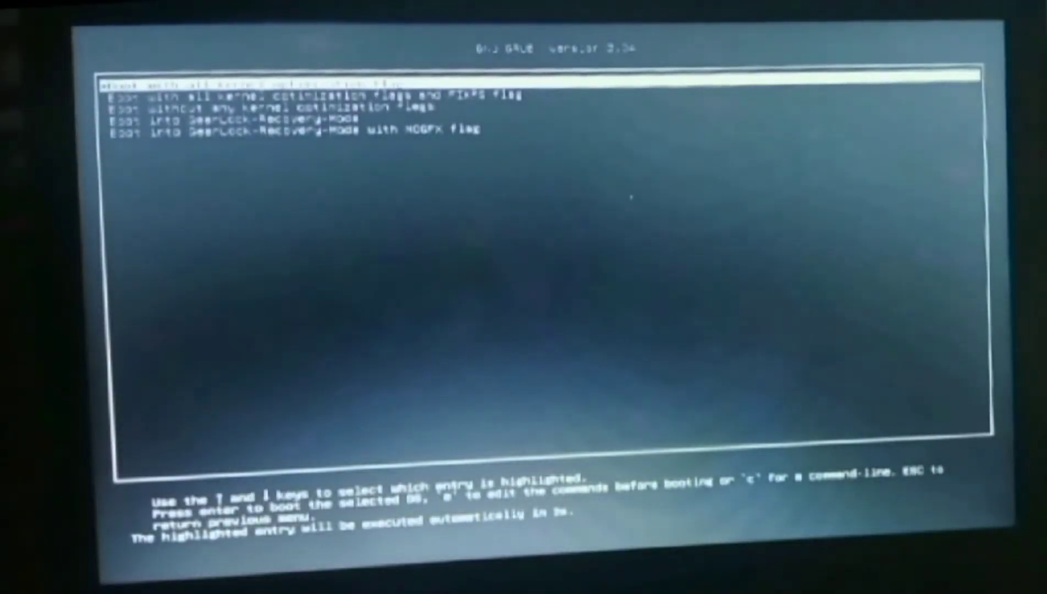
{"action": "key", "text": "Down"}
{"action": "key", "text": "Return"}
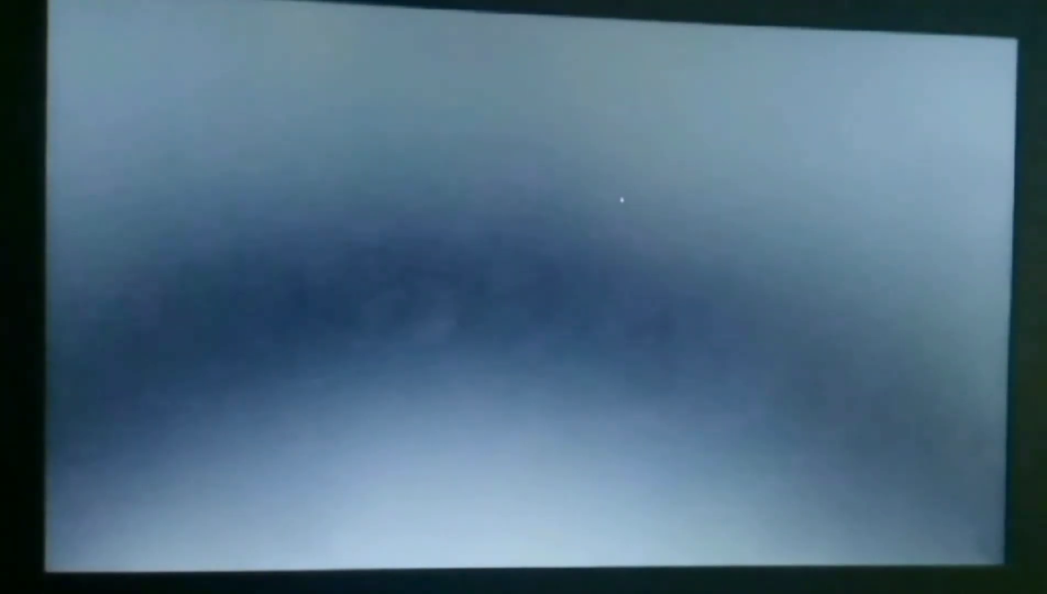